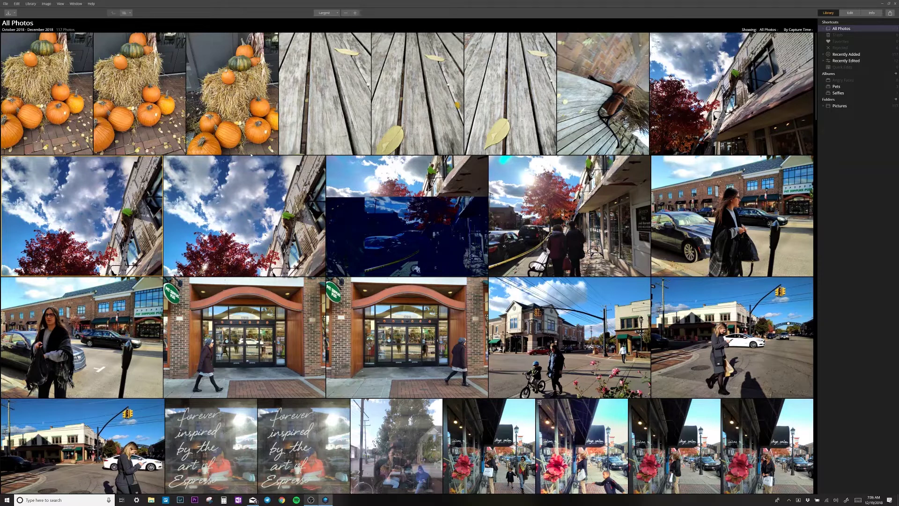
Step: Try the smaller Large thumbnail size in the All Photos library and return it to Largest
{"action": "scroll", "coordinate": [251, 155], "scroll_direction": "down", "scroll_amount": 3}
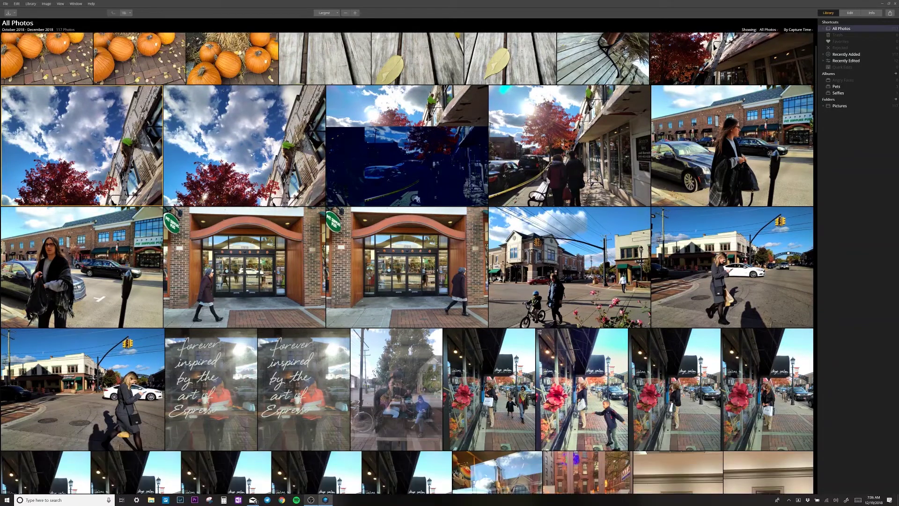
{"action": "scroll", "coordinate": [251, 155], "scroll_direction": "up", "scroll_amount": 3}
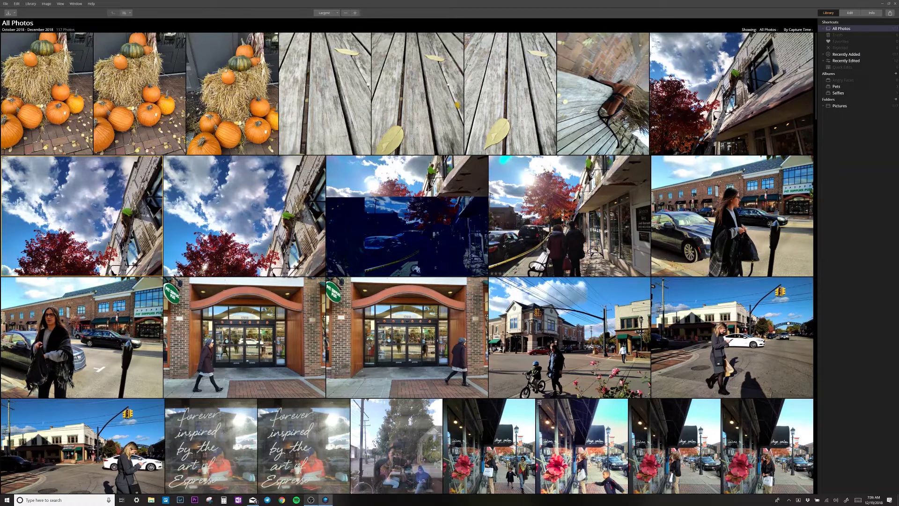
{"action": "scroll", "coordinate": [237, 215], "scroll_direction": "down", "scroll_amount": 5}
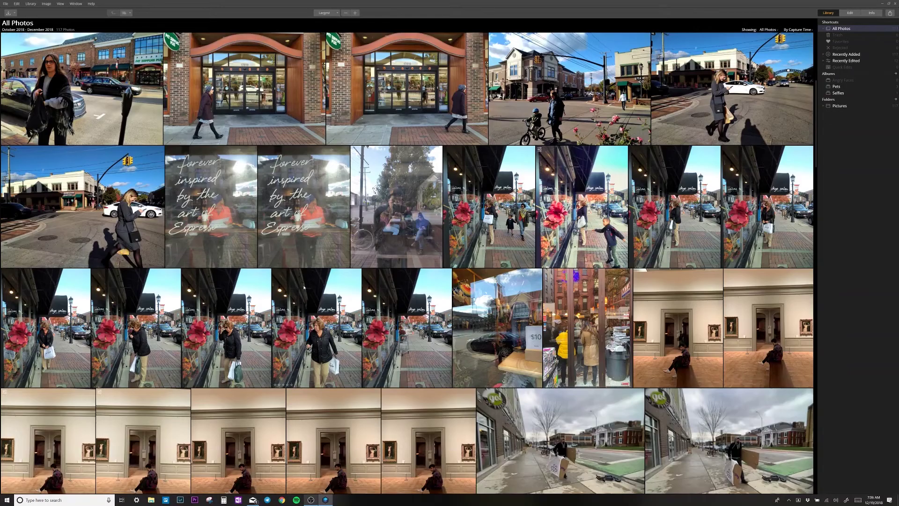
{"action": "scroll", "coordinate": [304, 288], "scroll_direction": "up", "scroll_amount": 5}
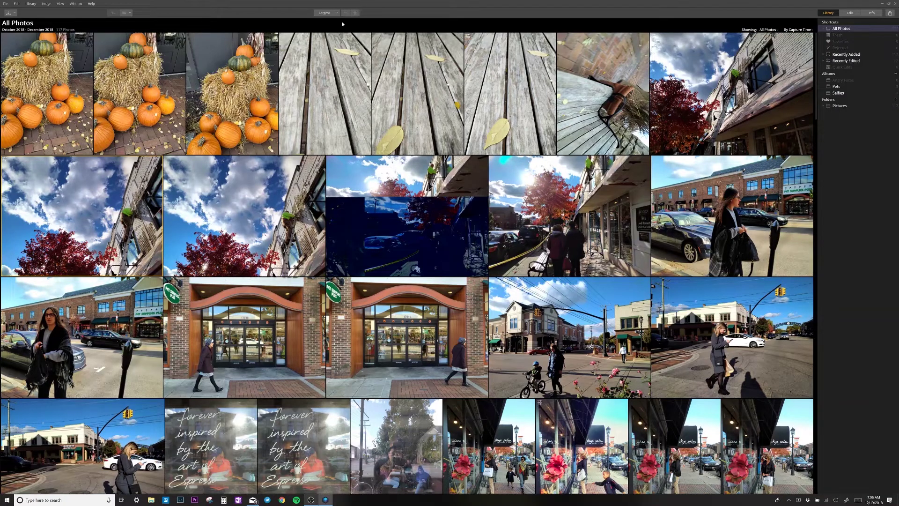
{"action": "left_click", "coordinate": [345, 13]}
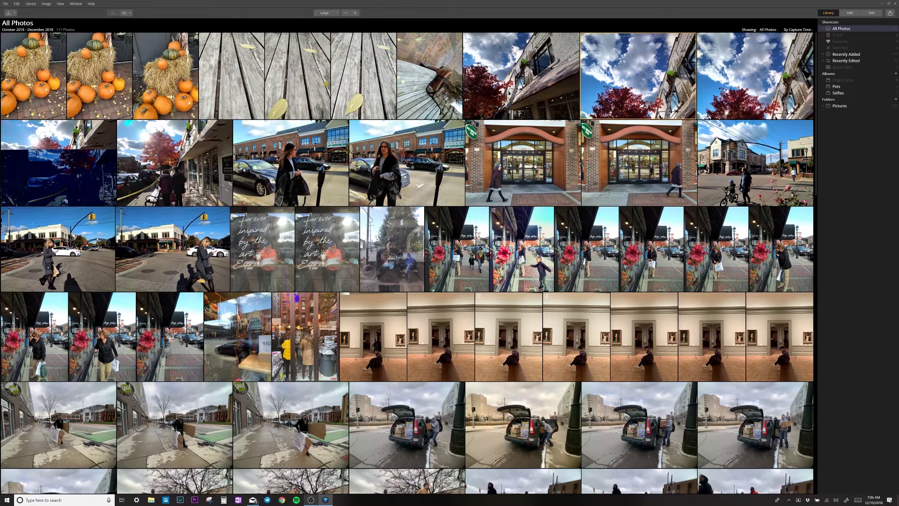
{"action": "left_click", "coordinate": [356, 14]}
Step: Browse the All Photos library down to the last photos and back up to the first ones
{"action": "scroll", "coordinate": [320, 128], "scroll_direction": "down", "scroll_amount": 5}
{"action": "scroll", "coordinate": [320, 128], "scroll_direction": "down", "scroll_amount": 5}
{"action": "scroll", "coordinate": [320, 128], "scroll_direction": "down", "scroll_amount": 5}
{"action": "scroll", "coordinate": [320, 128], "scroll_direction": "down", "scroll_amount": 5}
{"action": "scroll", "coordinate": [275, 215], "scroll_direction": "down", "scroll_amount": 8}
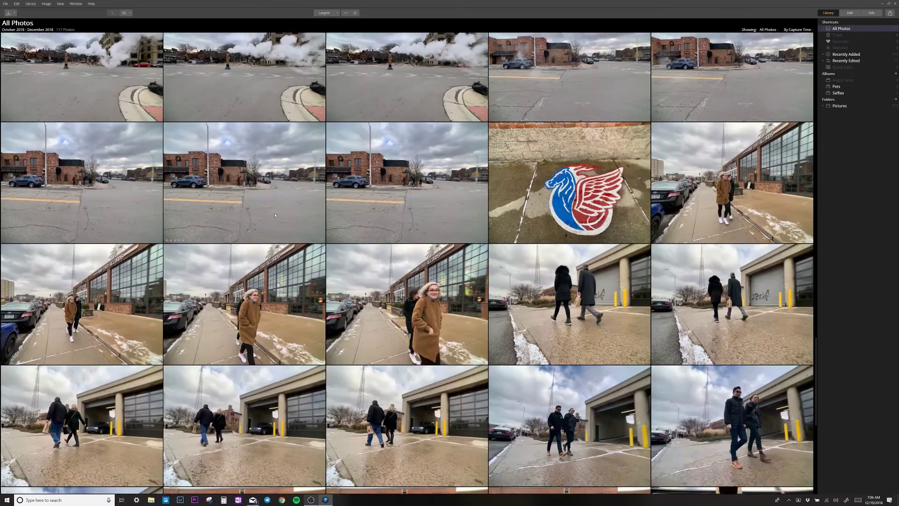
{"action": "scroll", "coordinate": [275, 216], "scroll_direction": "down", "scroll_amount": 8}
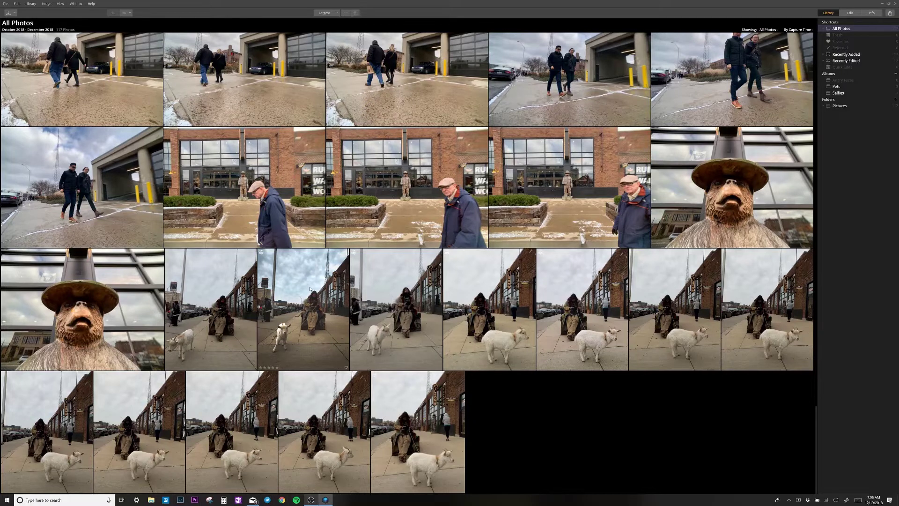
{"action": "scroll", "coordinate": [310, 289], "scroll_direction": "up", "scroll_amount": 5}
{"action": "scroll", "coordinate": [311, 289], "scroll_direction": "up", "scroll_amount": 4}
{"action": "scroll", "coordinate": [310, 289], "scroll_direction": "up", "scroll_amount": 6}
{"action": "scroll", "coordinate": [310, 289], "scroll_direction": "up", "scroll_amount": 5}
{"action": "scroll", "coordinate": [310, 289], "scroll_direction": "up", "scroll_amount": 3}
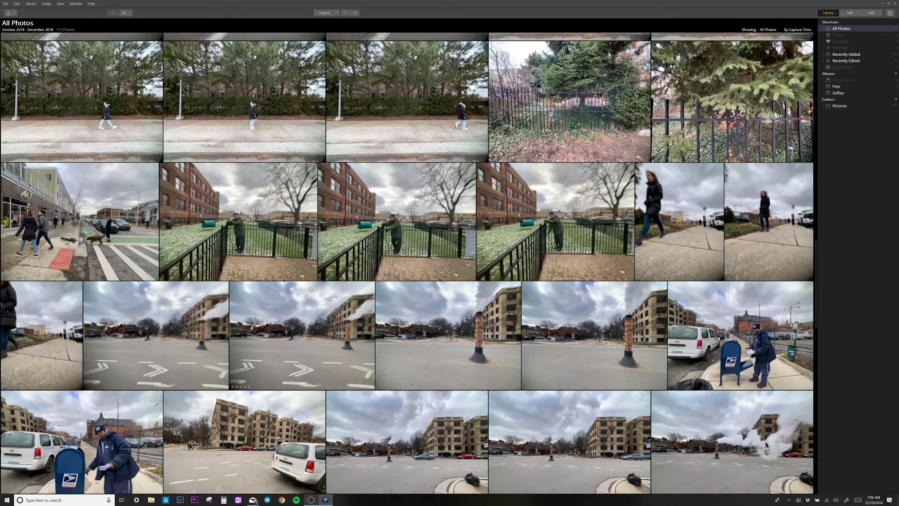
{"action": "scroll", "coordinate": [311, 289], "scroll_direction": "up", "scroll_amount": 1}
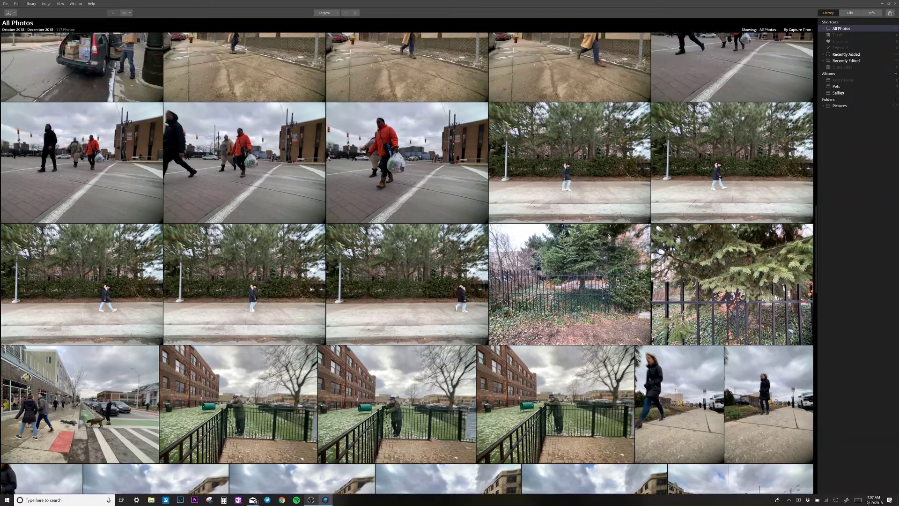
{"action": "scroll", "coordinate": [311, 289], "scroll_direction": "up", "scroll_amount": 4}
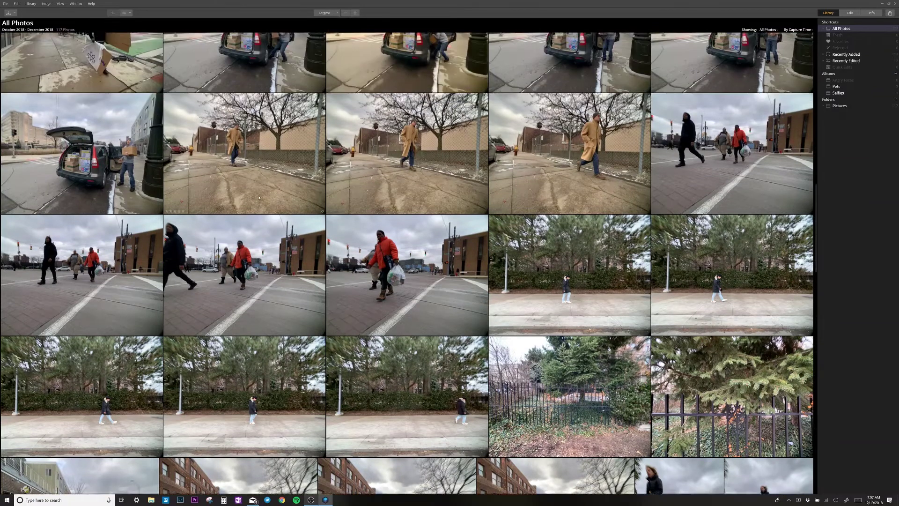
{"action": "scroll", "coordinate": [259, 198], "scroll_direction": "up", "scroll_amount": 8}
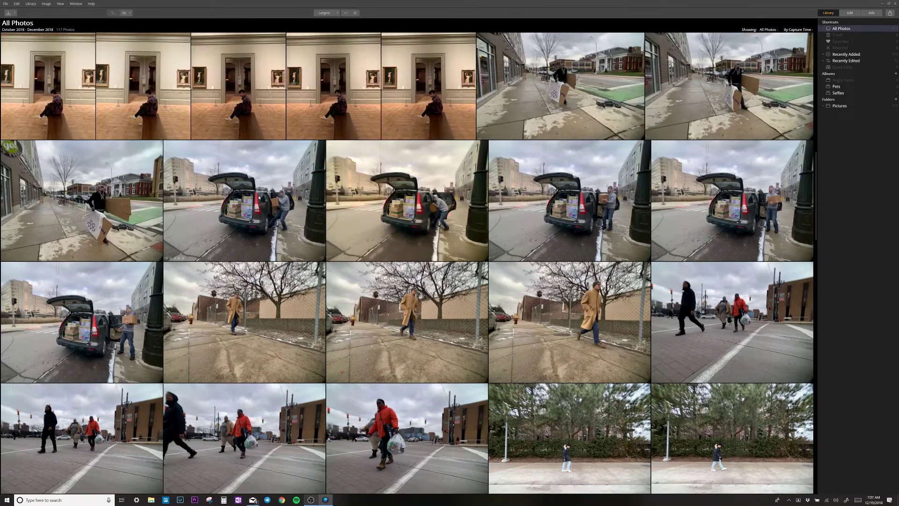
{"action": "scroll", "coordinate": [259, 197], "scroll_direction": "up", "scroll_amount": 3}
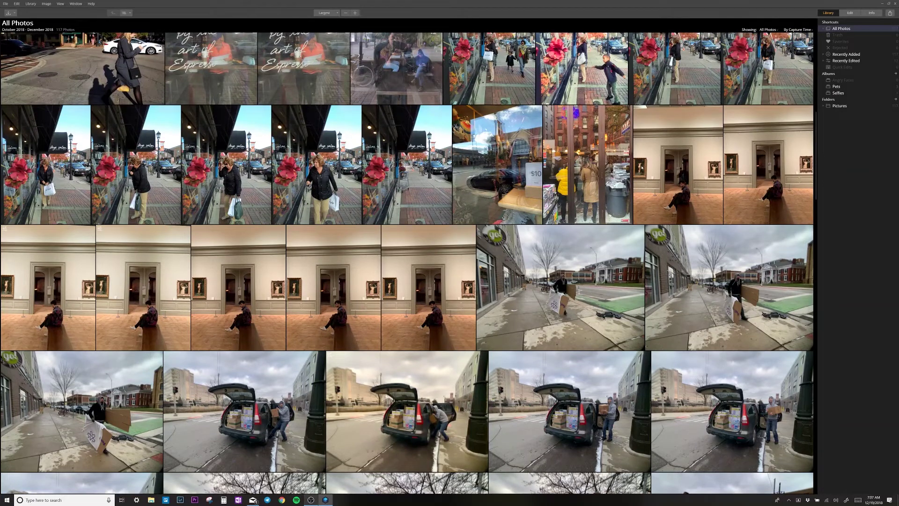
{"action": "scroll", "coordinate": [209, 194], "scroll_direction": "up", "scroll_amount": 6}
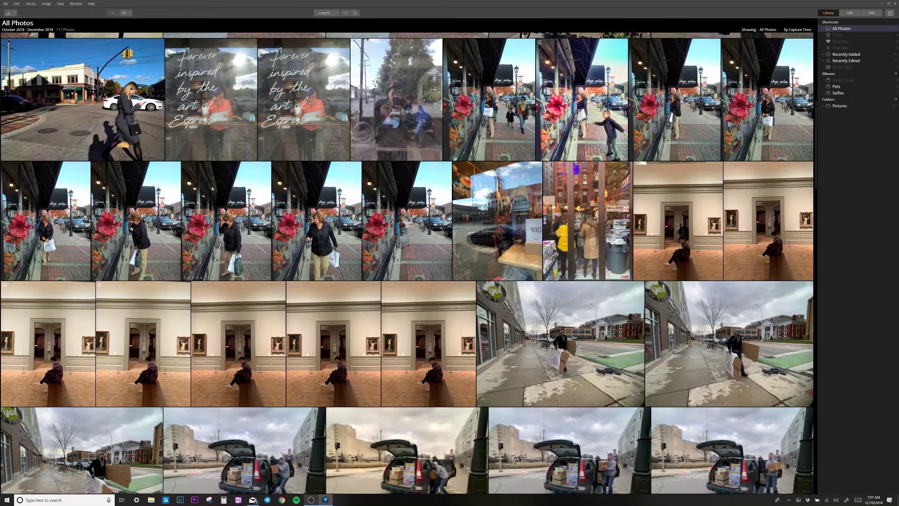
{"action": "scroll", "coordinate": [212, 189], "scroll_direction": "up", "scroll_amount": 3}
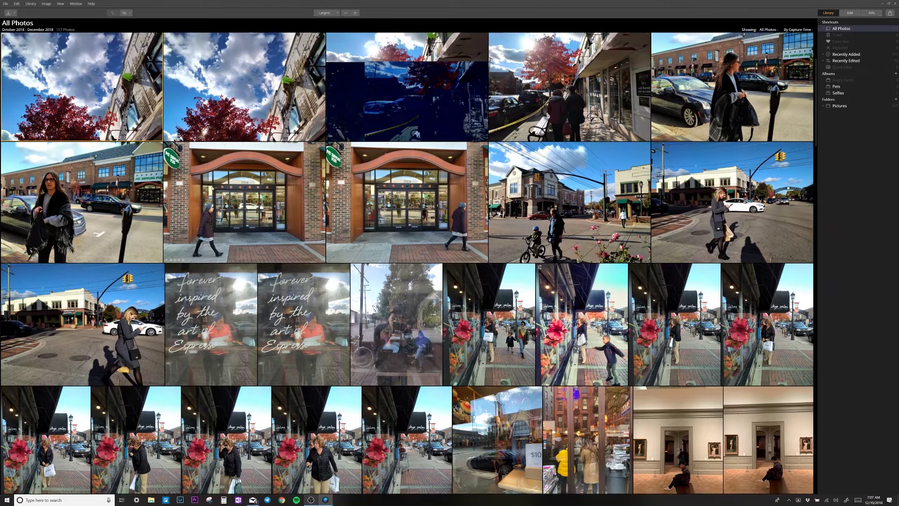
{"action": "scroll", "coordinate": [334, 151], "scroll_direction": "up", "scroll_amount": 3}
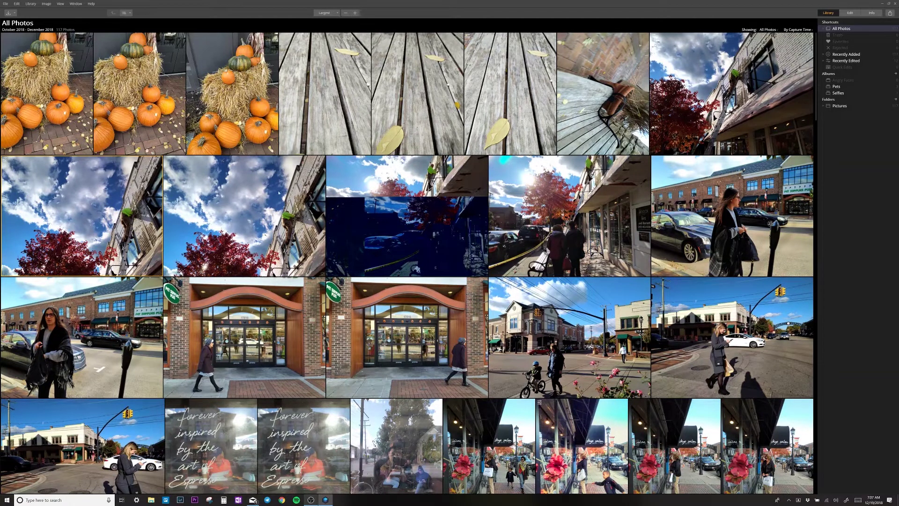
Step: Open the photo of the cloudy sky, red tree and worker on a ladder for editing
{"action": "double_click", "coordinate": [129, 210]}
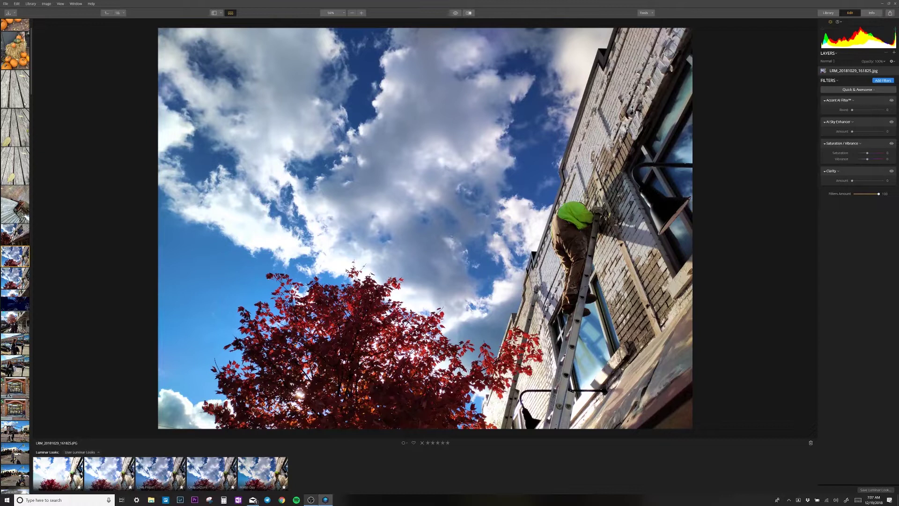
{"action": "scroll", "coordinate": [15, 257], "scroll_direction": "down", "scroll_amount": 1}
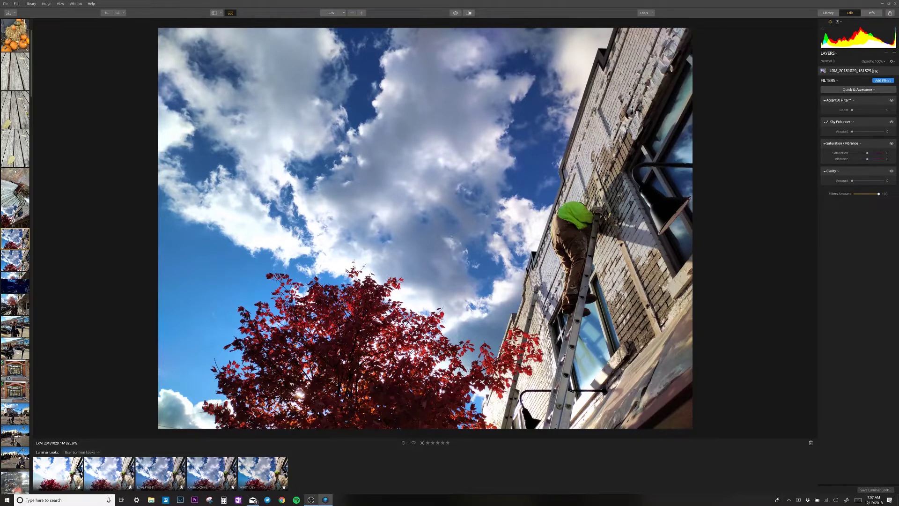
Step: Look through the Essentials, Street, Landscape and Portrait collections of Luminar Looks for the open photo
{"action": "left_click", "coordinate": [72, 452]}
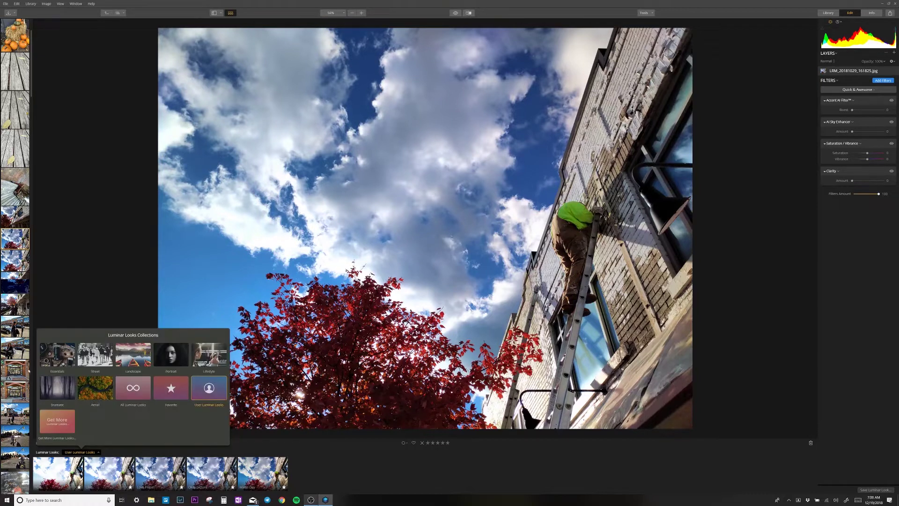
{"action": "left_click", "coordinate": [58, 354]}
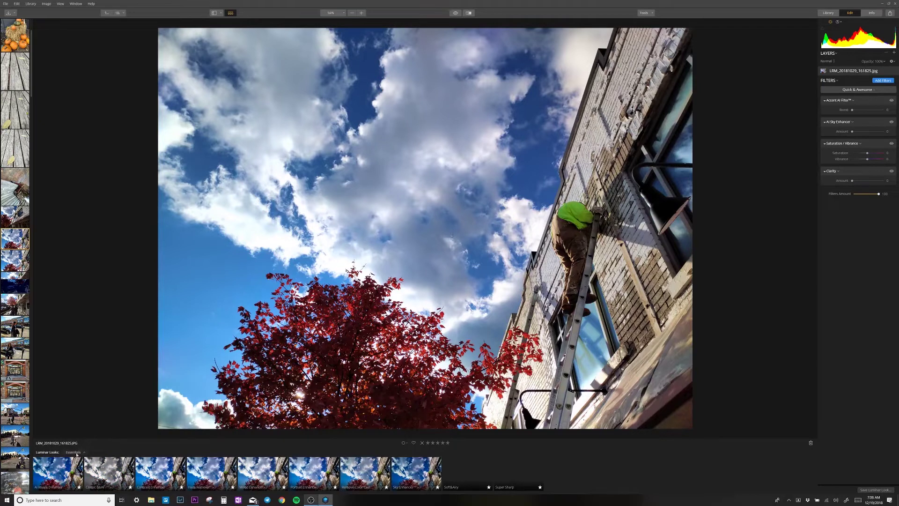
{"action": "left_click", "coordinate": [76, 454]}
{"action": "left_click", "coordinate": [92, 358]}
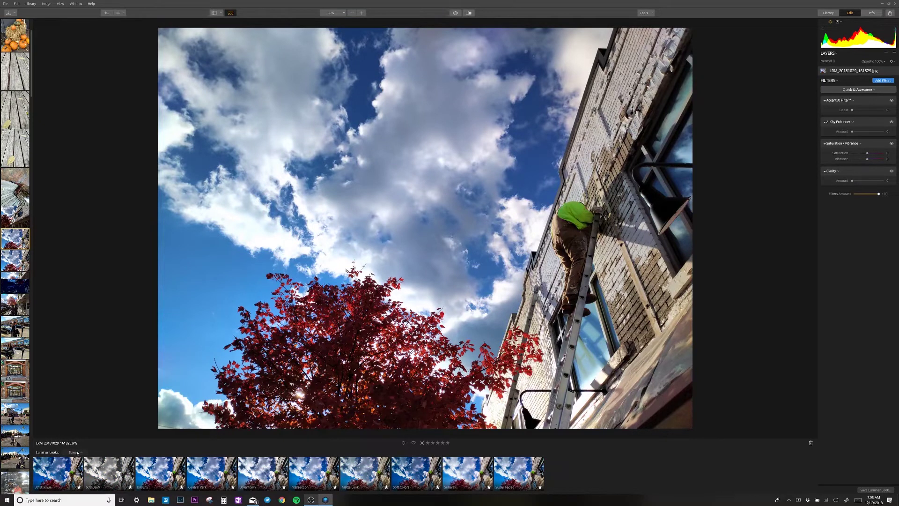
{"action": "left_click", "coordinate": [77, 453]}
{"action": "left_click", "coordinate": [126, 358]}
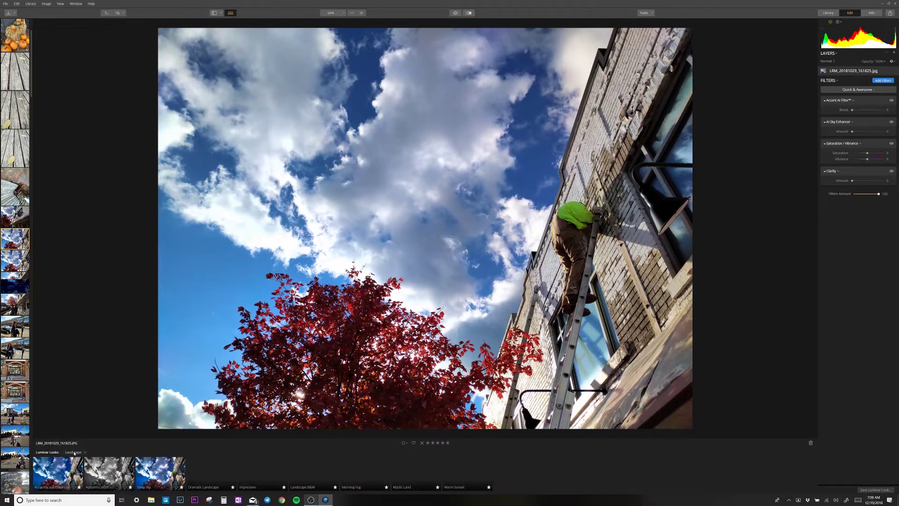
{"action": "left_click", "coordinate": [74, 452]}
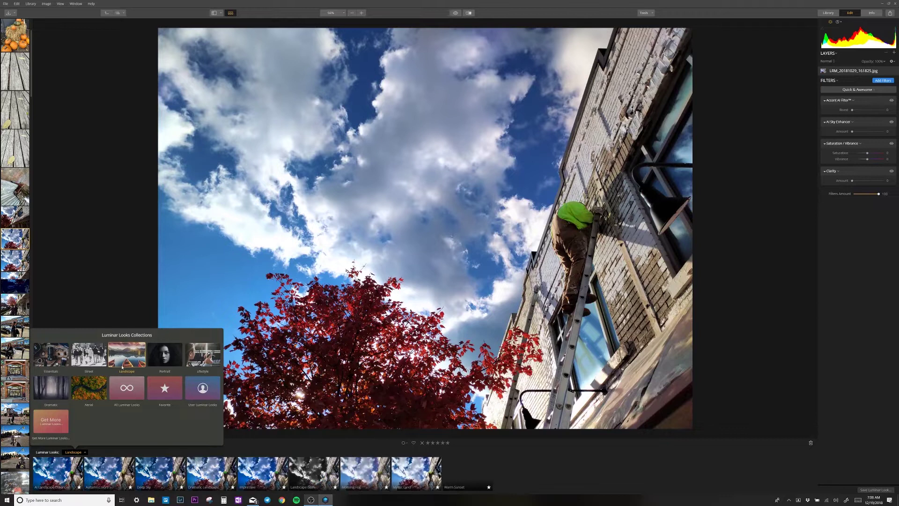
{"action": "left_click", "coordinate": [162, 356]}
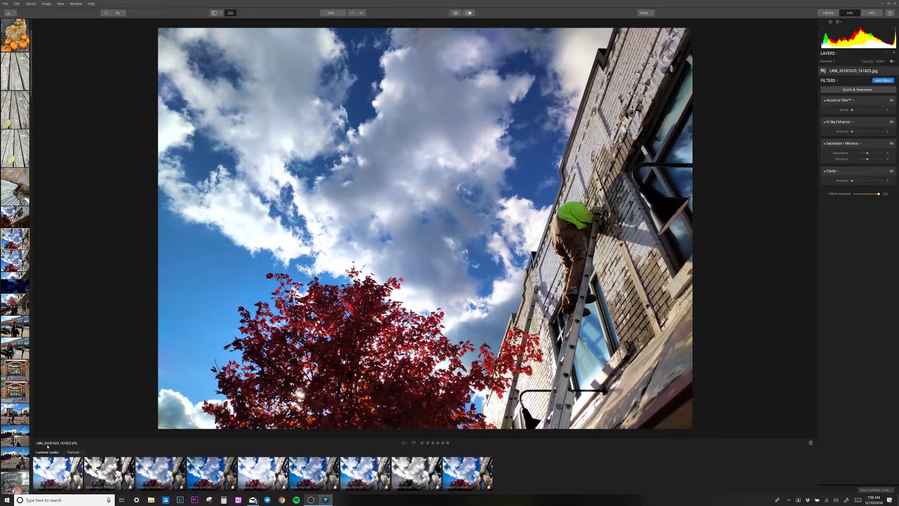
Step: Apply the 5th Avenue look from the Street collection to the photo, leaving its amount at 100
{"action": "left_click", "coordinate": [74, 452]}
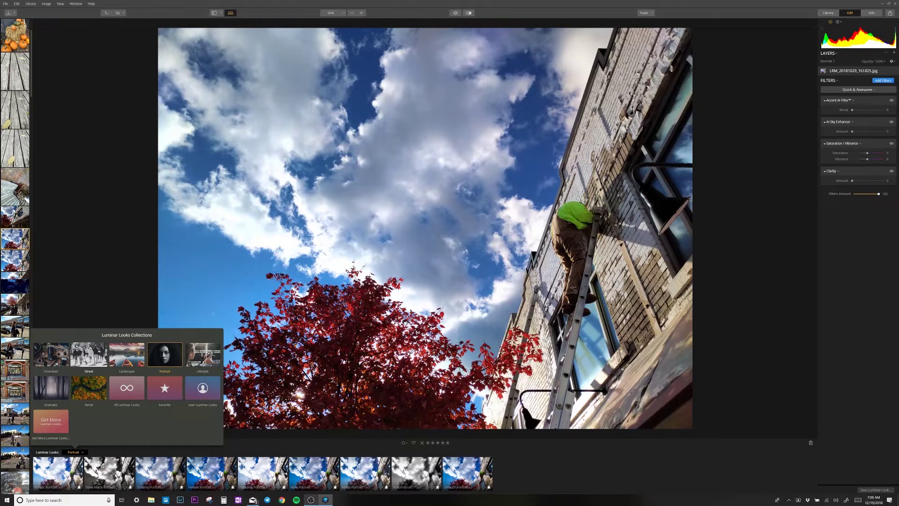
{"action": "left_click", "coordinate": [89, 355]}
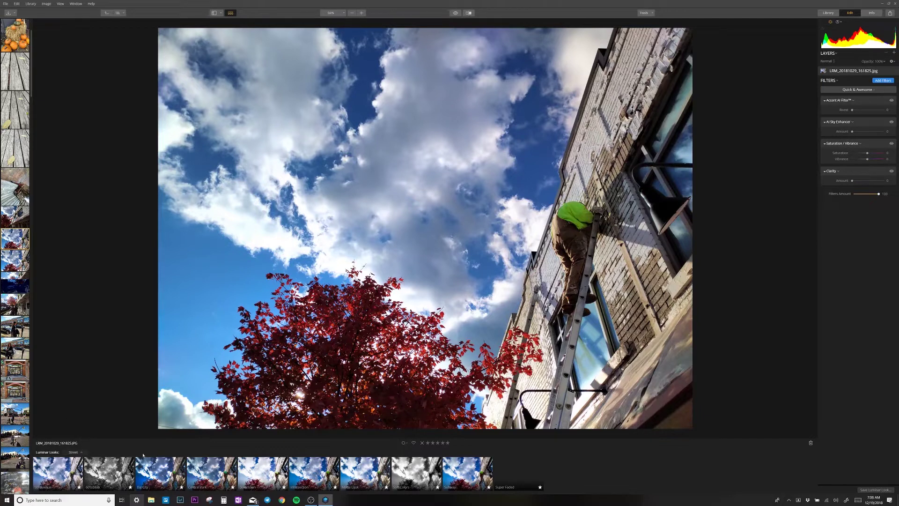
{"action": "left_click", "coordinate": [61, 475]}
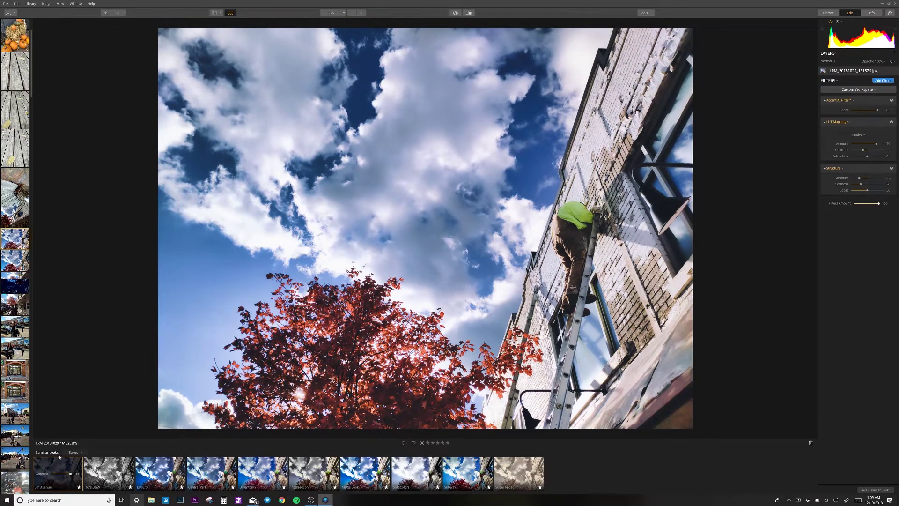
{"action": "left_click_drag", "start_coordinate": [70, 474], "coordinate": [50, 475]}
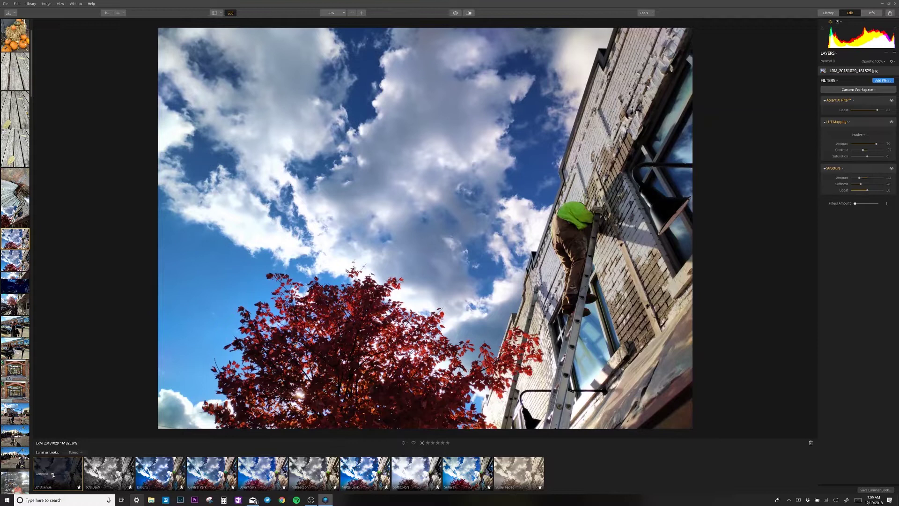
{"action": "double_click", "coordinate": [53, 475]}
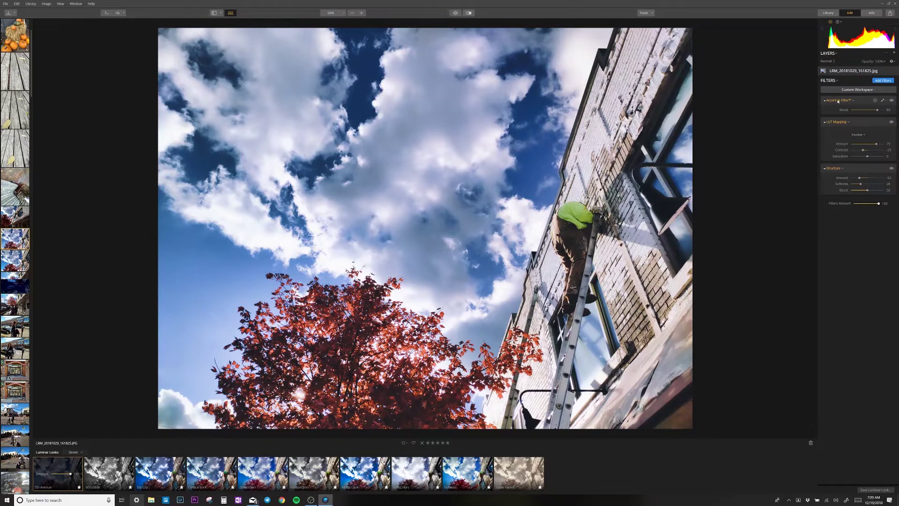
Step: Lower the Accent AI boost to about 54 and the LUT Mapping amount to about 41, and raise the Structure amount
{"action": "left_click_drag", "start_coordinate": [878, 111], "coordinate": [869, 113]}
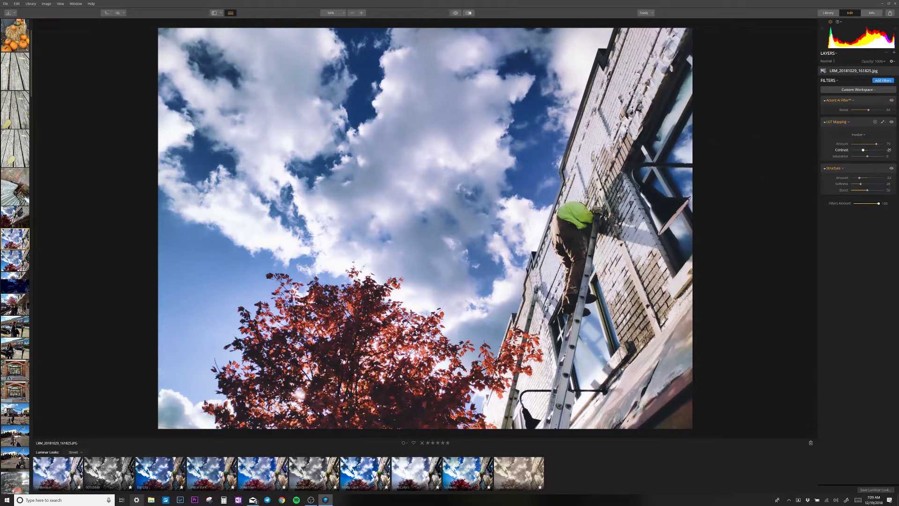
{"action": "left_click_drag", "start_coordinate": [876, 144], "coordinate": [864, 145]}
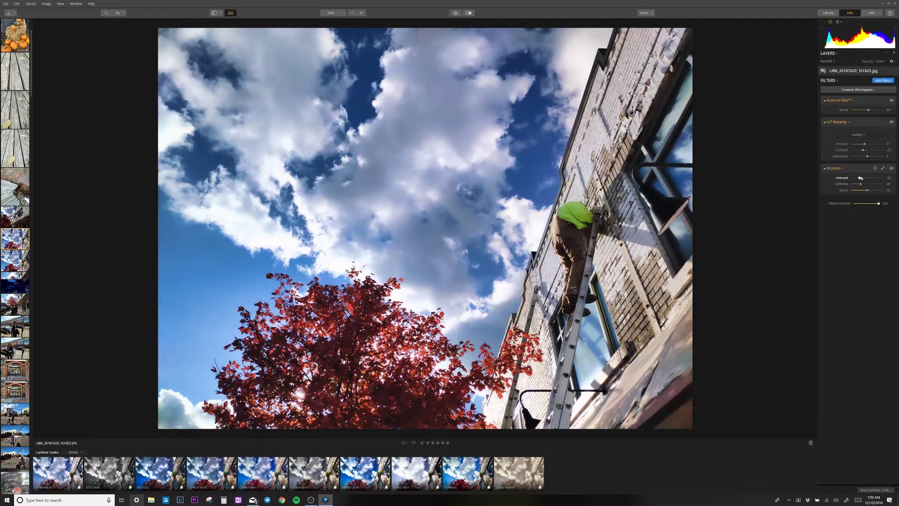
{"action": "left_click_drag", "start_coordinate": [861, 178], "coordinate": [869, 173]}
Step: Switch repeatedly between the original and the edited photo to judge the effect of the filters
{"action": "left_click", "coordinate": [455, 13]}
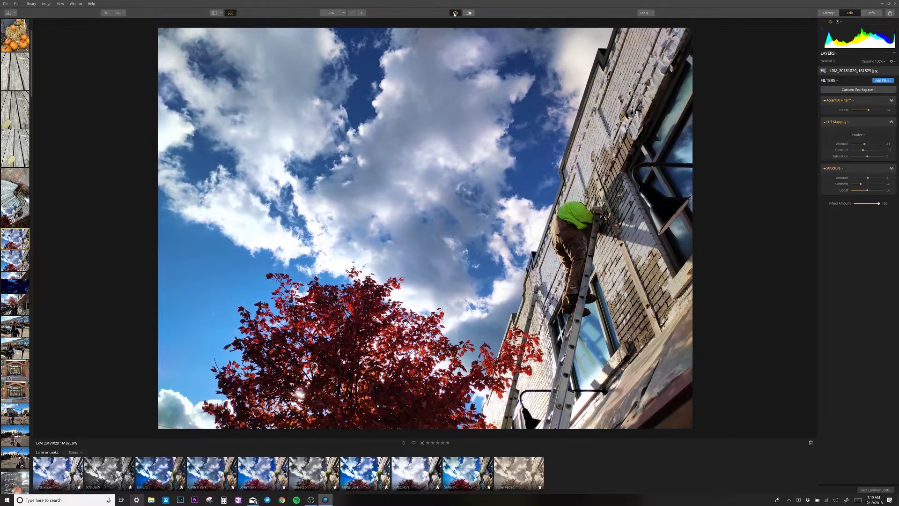
{"action": "left_click", "coordinate": [455, 13]}
{"action": "left_click", "coordinate": [454, 13]}
{"action": "left_click", "coordinate": [455, 13]}
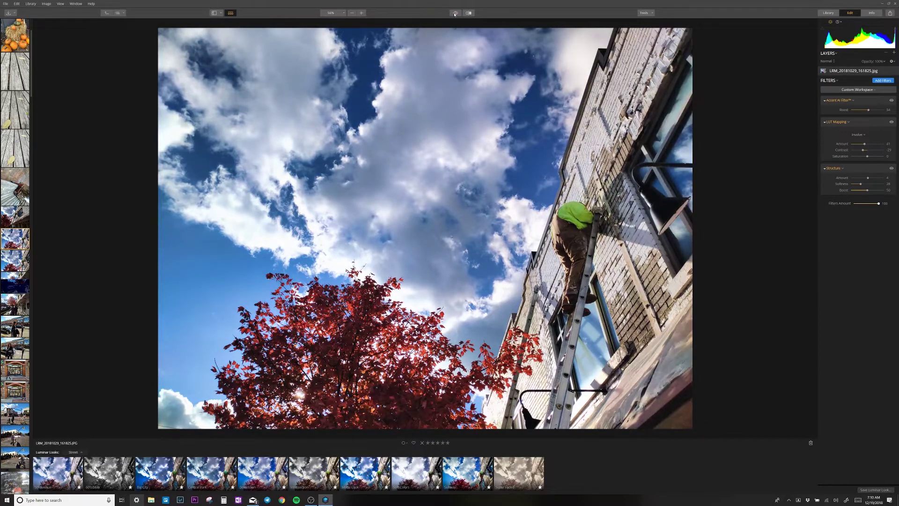
{"action": "left_click", "coordinate": [455, 13]}
{"action": "left_click", "coordinate": [455, 14]}
{"action": "left_click", "coordinate": [455, 13]}
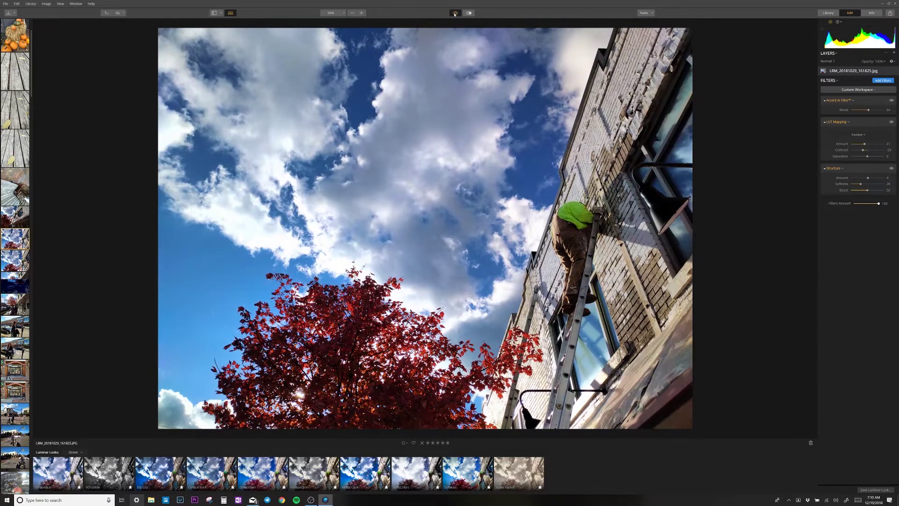
{"action": "left_click", "coordinate": [455, 13]}
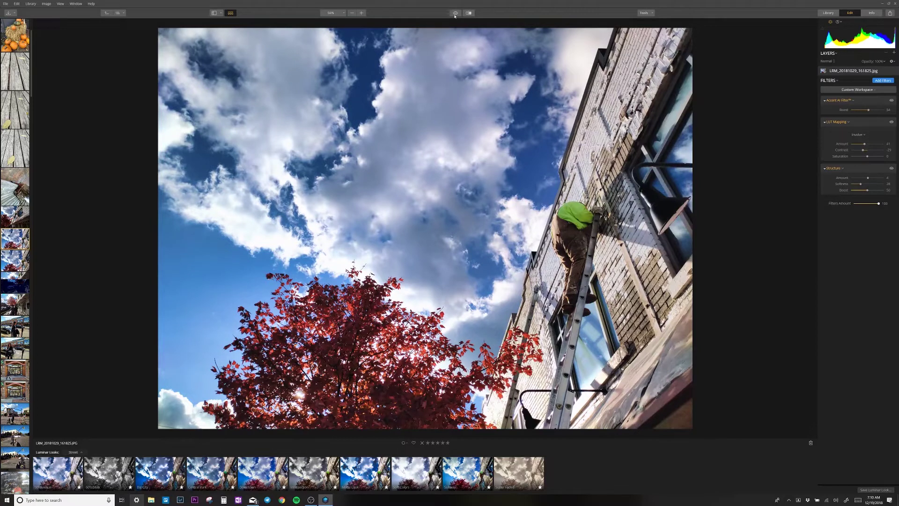
{"action": "left_click", "coordinate": [455, 13]}
{"action": "key", "text": "backslash"}
{"action": "left_click", "coordinate": [457, 14]}
{"action": "left_click", "coordinate": [458, 14]}
{"action": "left_click", "coordinate": [458, 15]}
{"action": "left_click", "coordinate": [458, 15]}
Step: Compare the photo in the split before/after view, moving the divider across the image
{"action": "left_click", "coordinate": [469, 13]}
{"action": "left_click_drag", "start_coordinate": [423, 153], "coordinate": [360, 175]}
{"action": "left_click_drag", "start_coordinate": [44, 175], "coordinate": [472, 214]}
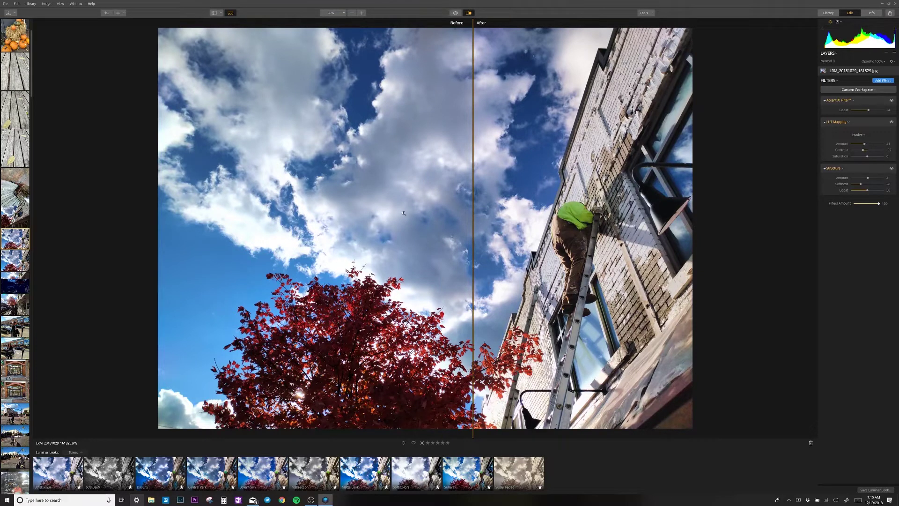
Step: Sweep the before/after divider over the clouds, tree and building to check the edit against the original
{"action": "left_click_drag", "start_coordinate": [475, 163], "coordinate": [416, 169]}
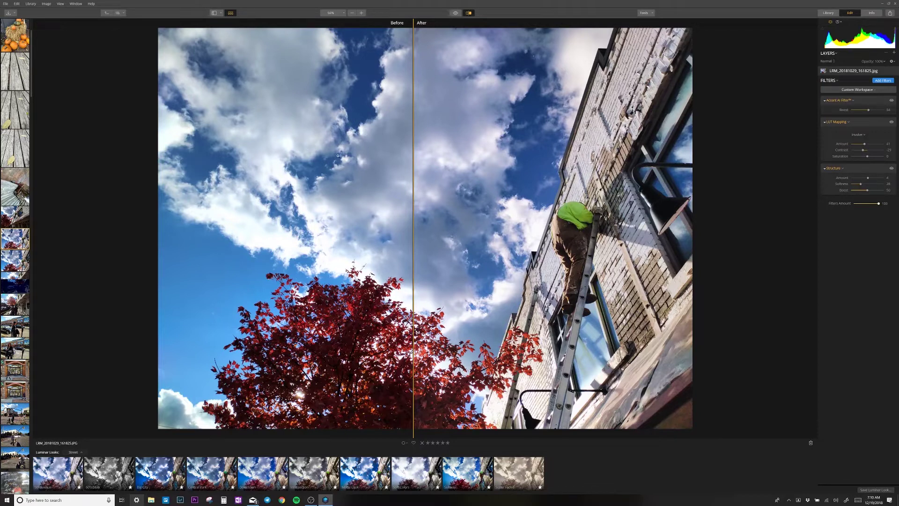
{"action": "left_click_drag", "start_coordinate": [414, 136], "coordinate": [450, 157]}
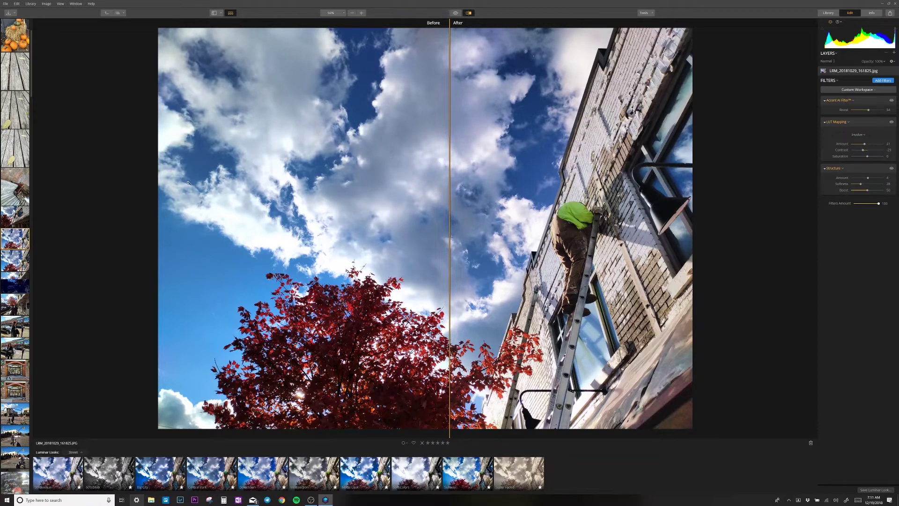
{"action": "left_click_drag", "start_coordinate": [449, 158], "coordinate": [650, 161]}
{"action": "left_click_drag", "start_coordinate": [110, 162], "coordinate": [452, 212]}
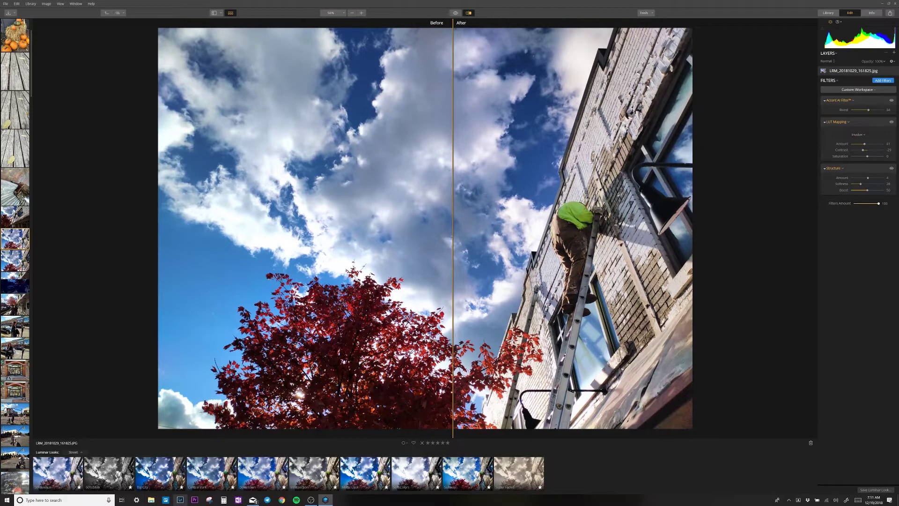
Step: Try the Central Park look and the Soft Colors look at an amount of 100, comparing each with the original photo
{"action": "left_click", "coordinate": [204, 474]}
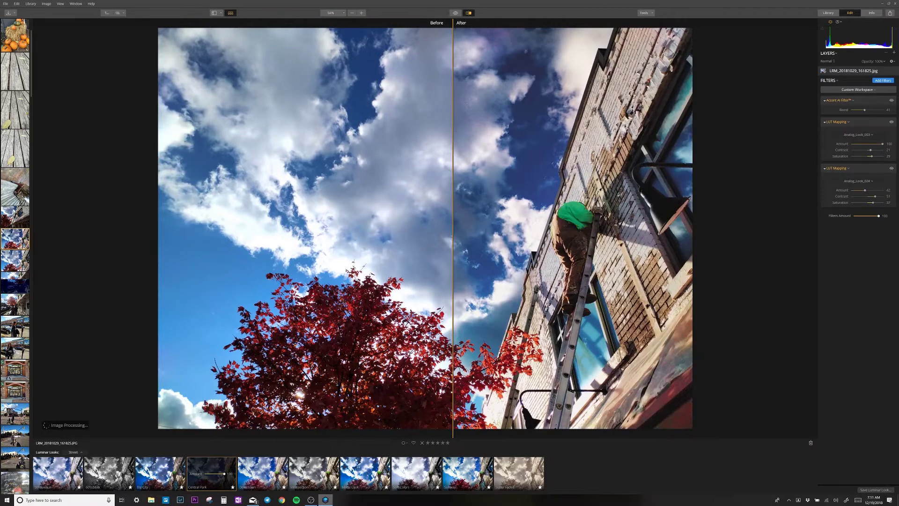
{"action": "left_click_drag", "start_coordinate": [451, 302], "coordinate": [136, 354]}
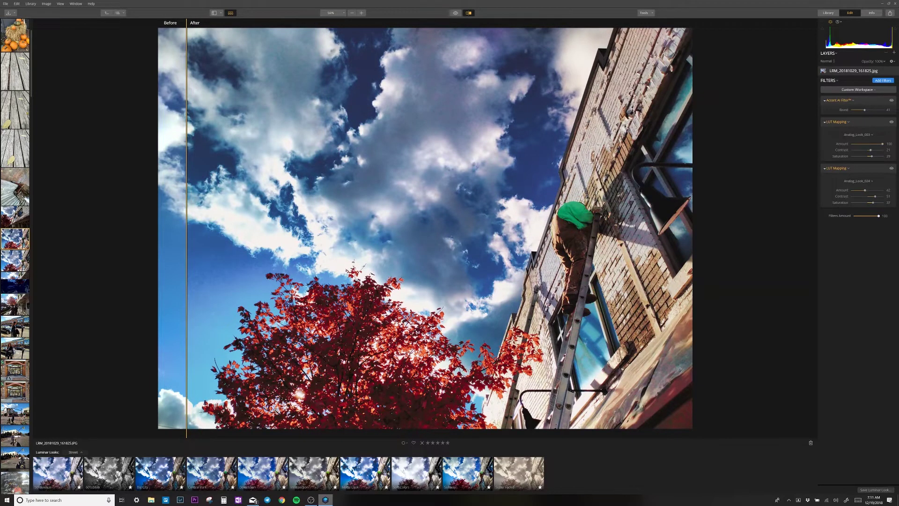
{"action": "left_click", "coordinate": [416, 473]}
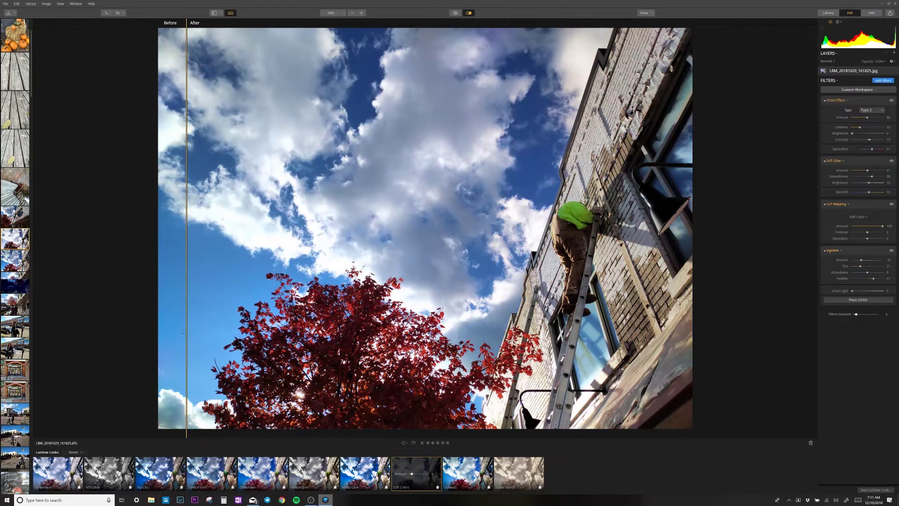
{"action": "mouse_move", "coordinate": [183, 334]}
{"action": "left_mouse_down"}
{"action": "mouse_move", "coordinate": [662, 334]}
{"action": "mouse_move", "coordinate": [198, 334]}
{"action": "left_mouse_up"}
{"action": "left_click", "coordinate": [413, 474]}
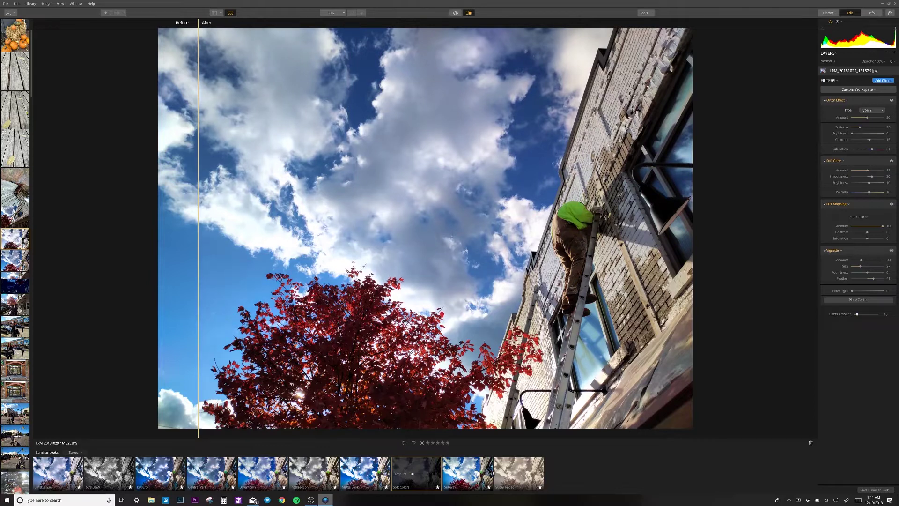
{"action": "left_click_drag", "start_coordinate": [415, 476], "coordinate": [429, 474]}
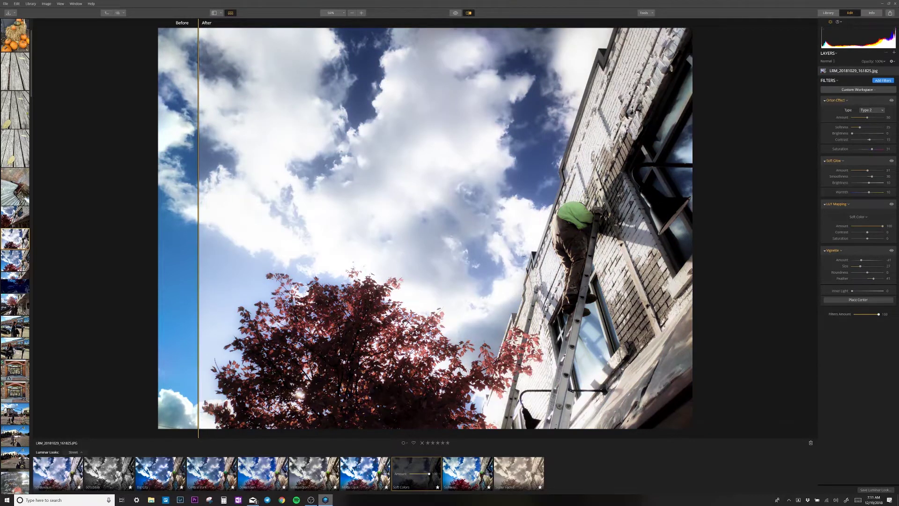
{"action": "left_click_drag", "start_coordinate": [524, 256], "coordinate": [538, 255]}
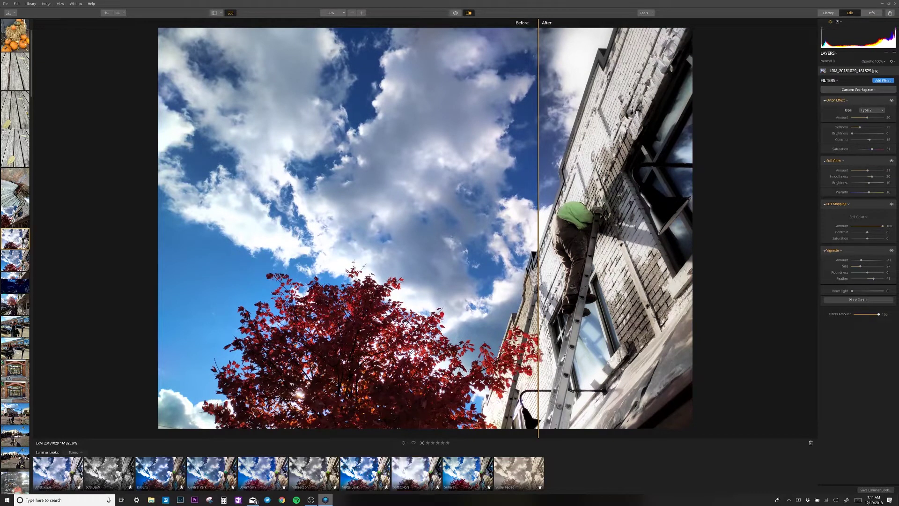
Step: Try the black-and-white Street look and compare it with the original across the whole photo
{"action": "left_click", "coordinate": [116, 459]}
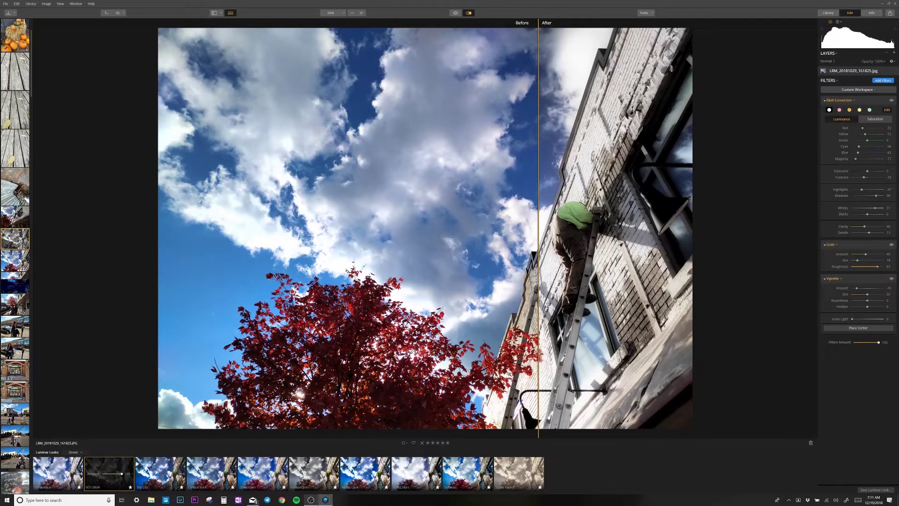
{"action": "left_click_drag", "start_coordinate": [538, 225], "coordinate": [186, 225]}
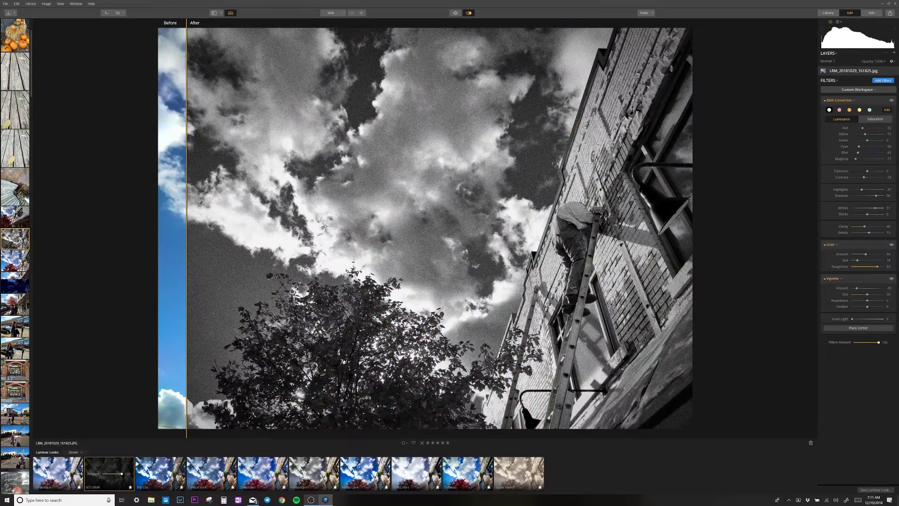
{"action": "left_click_drag", "start_coordinate": [186, 224], "coordinate": [441, 224]}
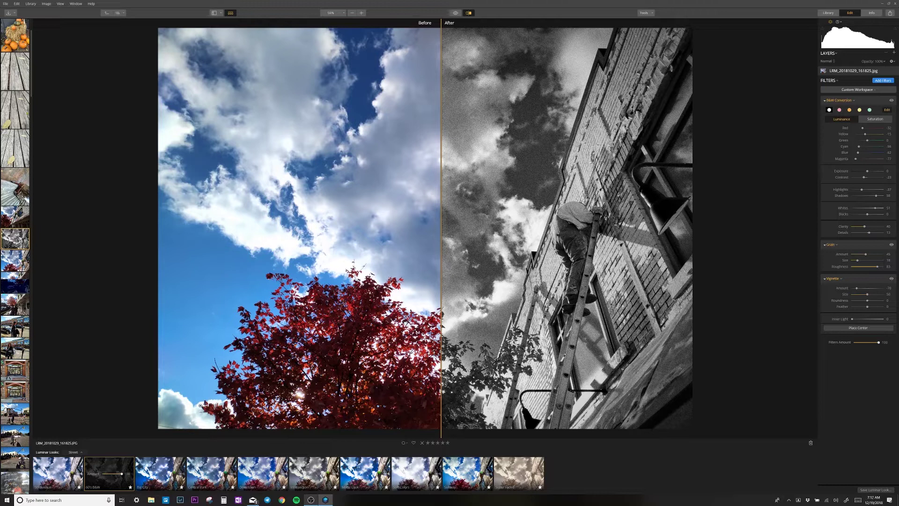
Step: Reapply the 5th Avenue look, lower Accent AI boost, set LUT Mapping amount to about 32 and Structure amount to about 13, and close the comparison view
{"action": "left_click", "coordinate": [52, 462]}
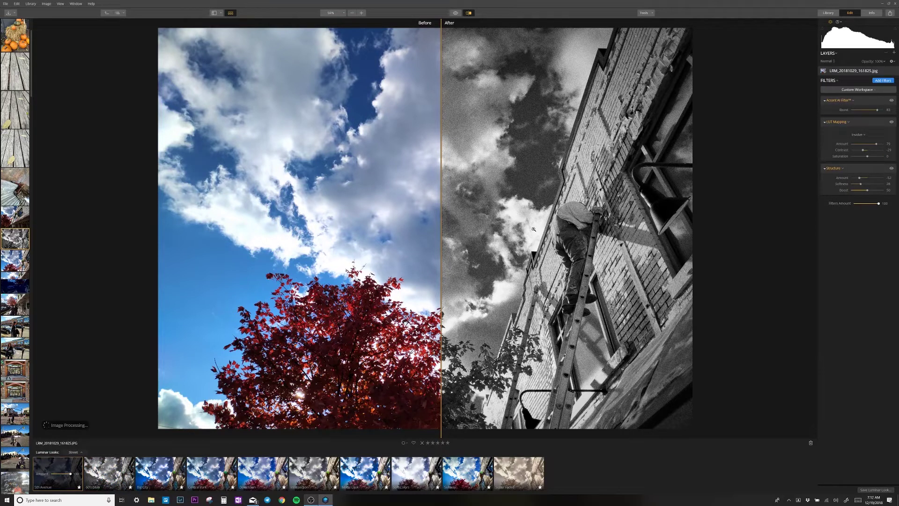
{"action": "left_click_drag", "start_coordinate": [878, 110], "coordinate": [861, 111]}
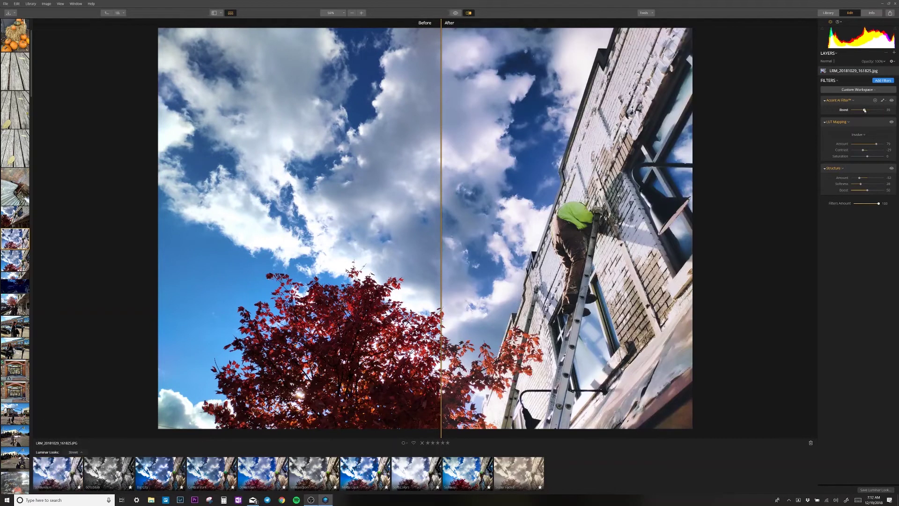
{"action": "left_click", "coordinate": [863, 144]}
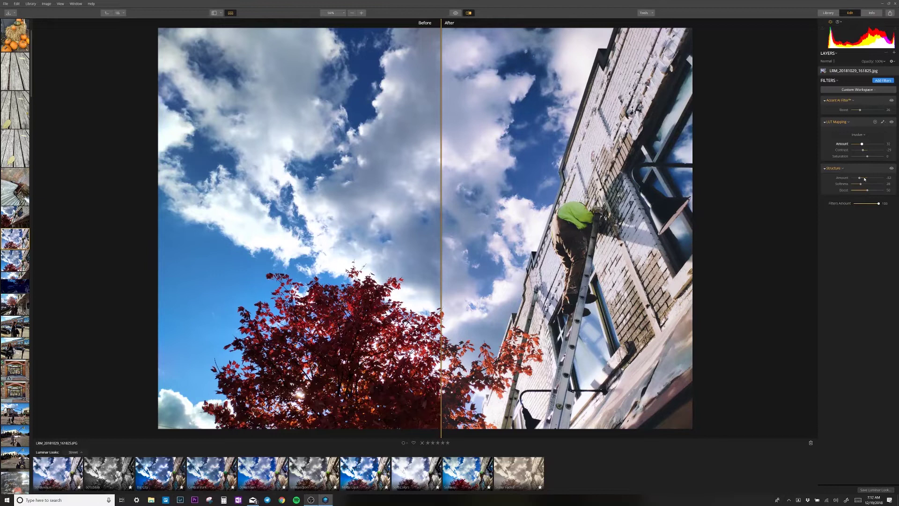
{"action": "left_click", "coordinate": [870, 179]}
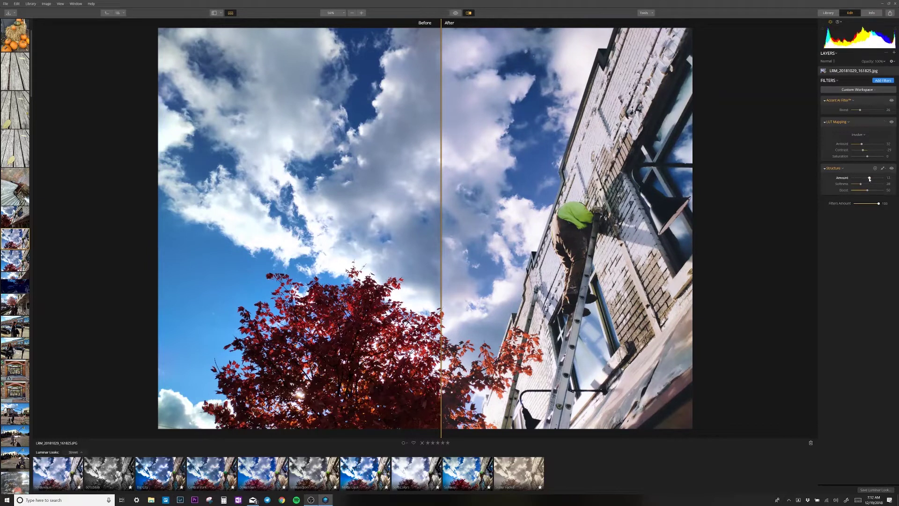
{"action": "left_click", "coordinate": [468, 13]}
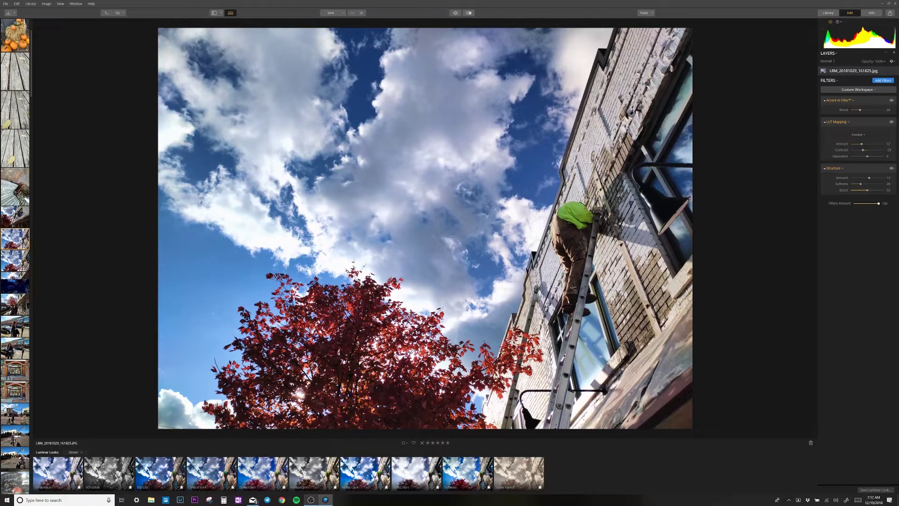
Step: Save the current filter settings as a new Luminar Look named "Love This Edit"
{"action": "left_click", "coordinate": [871, 490]}
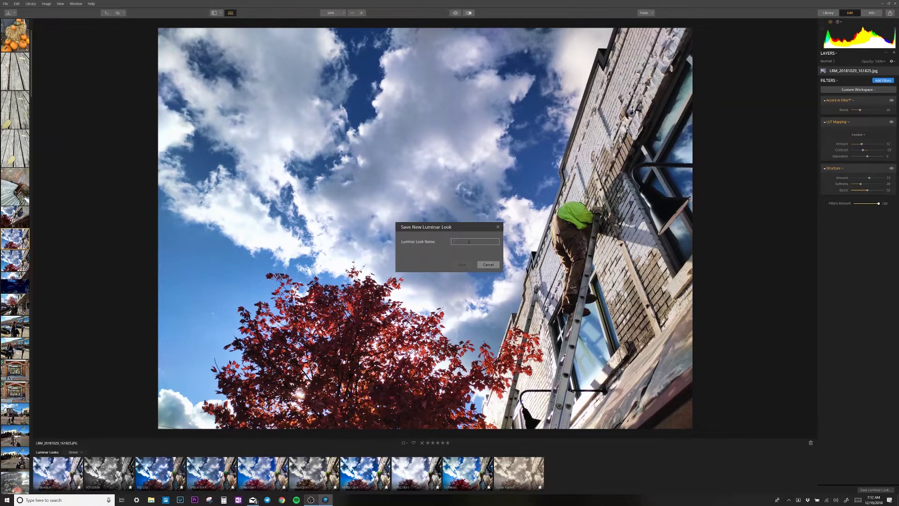
{"action": "type", "text": "Love This Edit"}
{"action": "key", "text": "Return"}
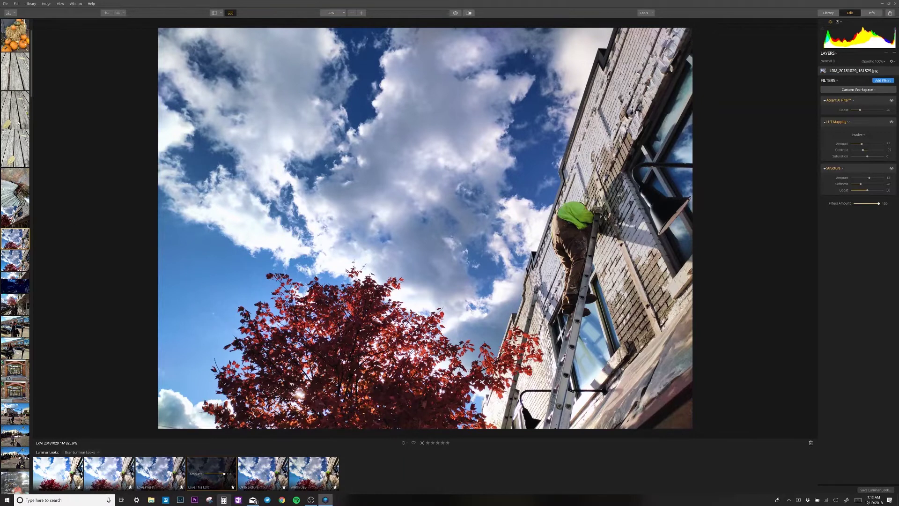
Step: Open the photo of yellow leaves on wooden planks and apply the Love This Edit user look to it
{"action": "key", "text": "Left"}
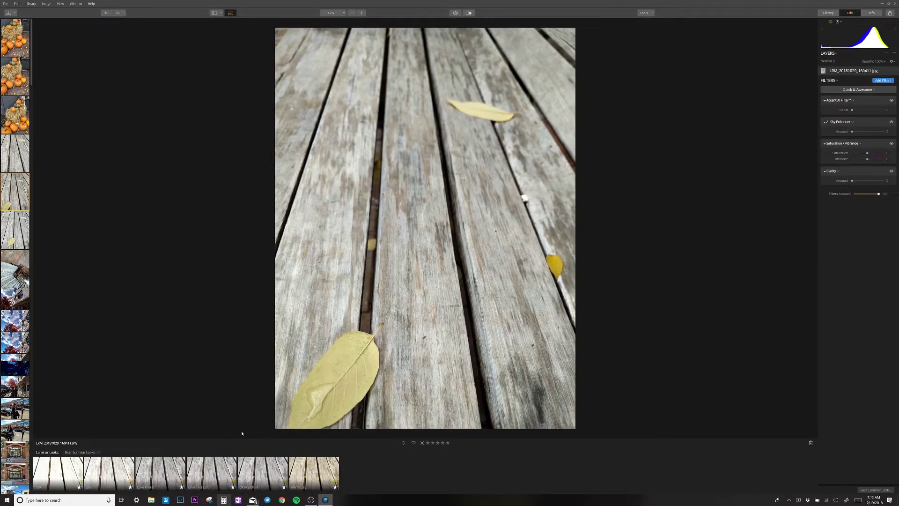
{"action": "left_click", "coordinate": [215, 467]}
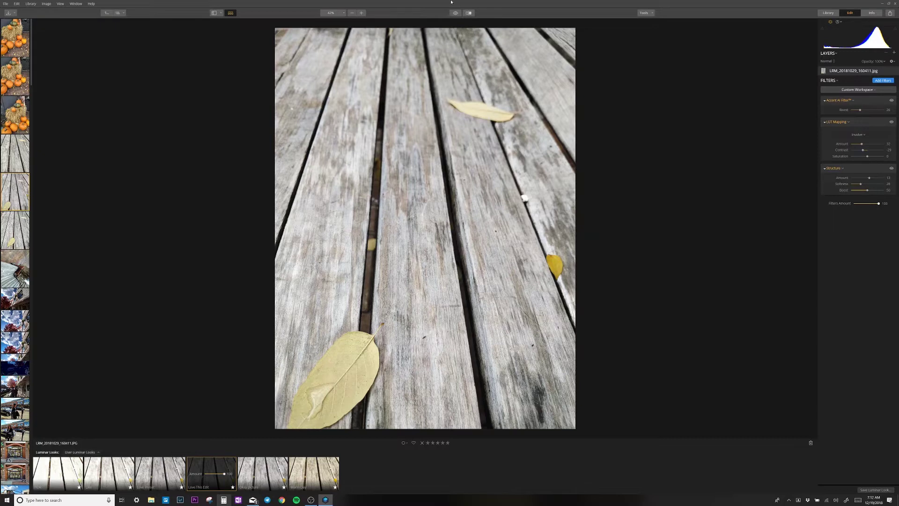
Step: Compare the planks photo before and after the look in the split view, and return to the normal view
{"action": "left_click", "coordinate": [469, 13]}
{"action": "left_click_drag", "start_coordinate": [433, 48], "coordinate": [131, 74]}
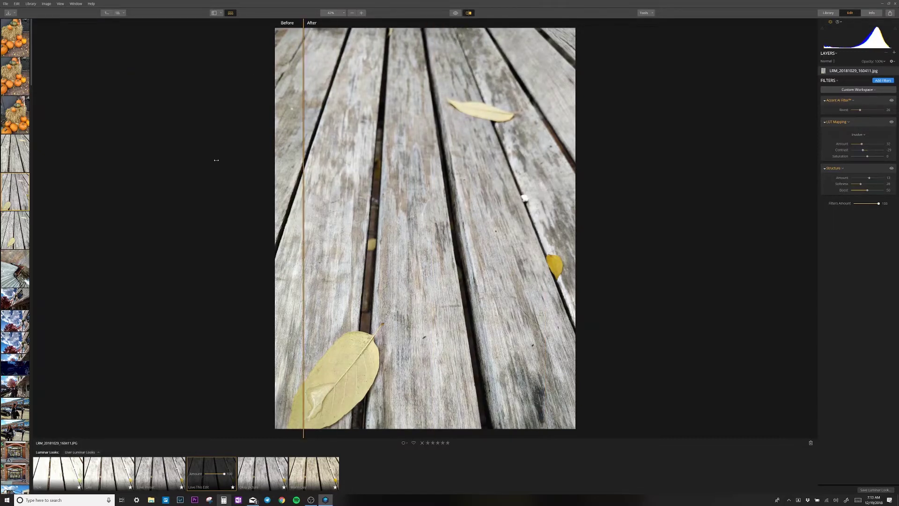
{"action": "left_click_drag", "start_coordinate": [125, 169], "coordinate": [802, 230]}
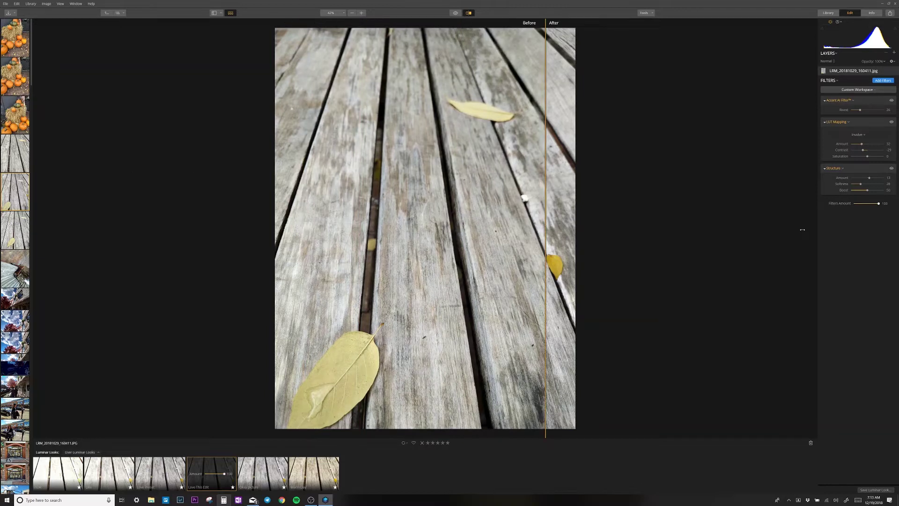
{"action": "left_click_drag", "start_coordinate": [545, 92], "coordinate": [73, 96]}
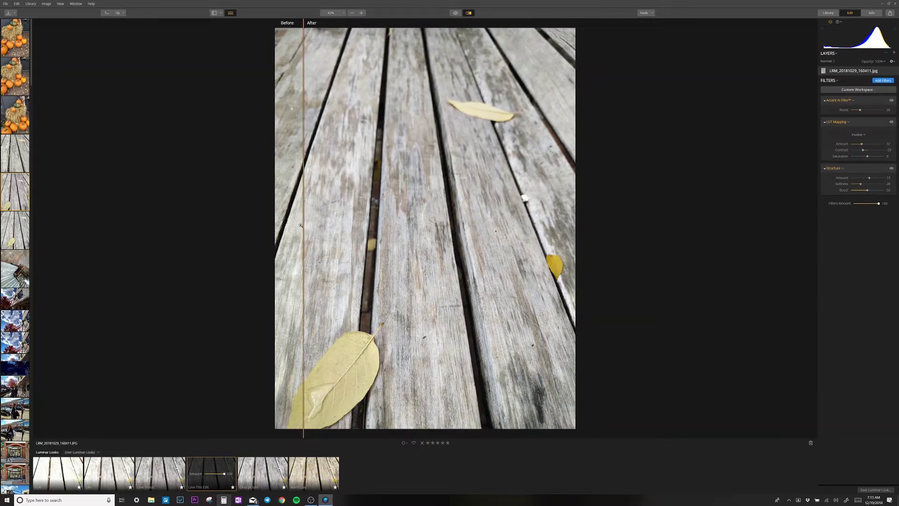
{"action": "left_click_drag", "start_coordinate": [363, 199], "coordinate": [656, 230]}
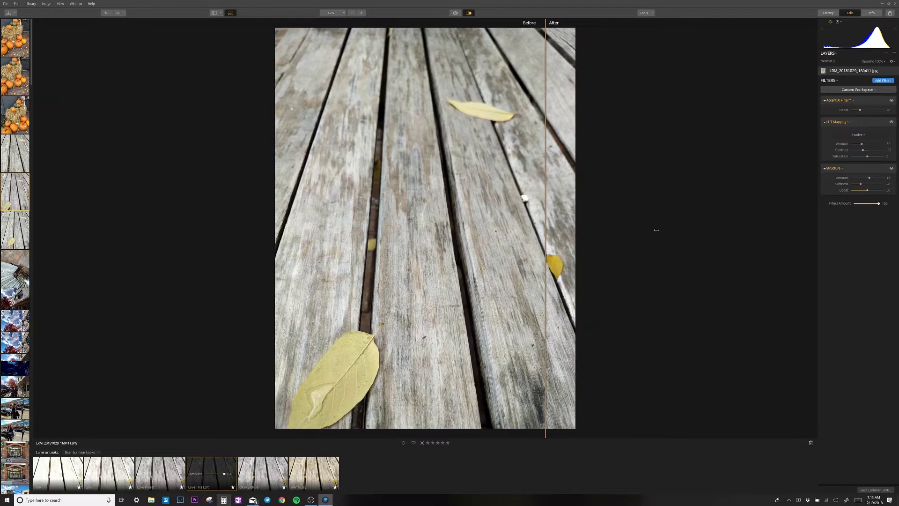
{"action": "left_click", "coordinate": [470, 12]}
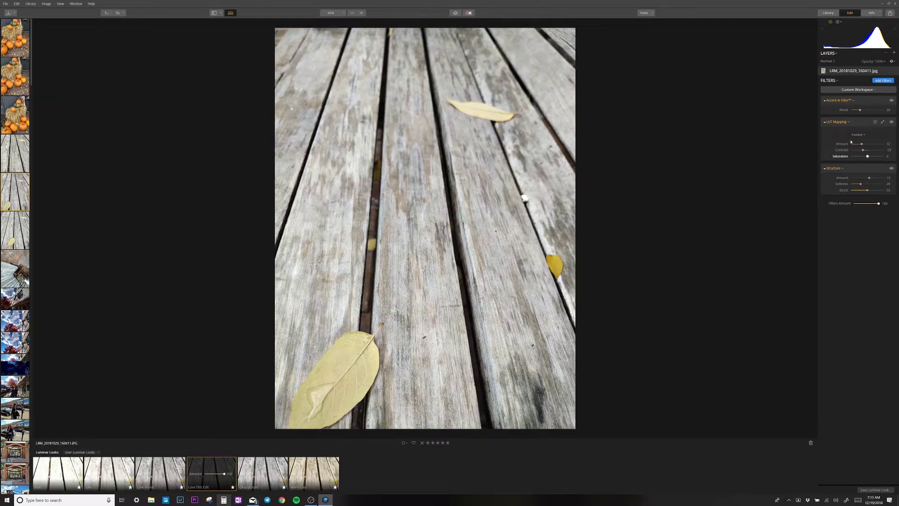
Step: Raise the Accent AI boost on the planks photo to about 63
{"action": "left_click_drag", "start_coordinate": [860, 109], "coordinate": [872, 109]}
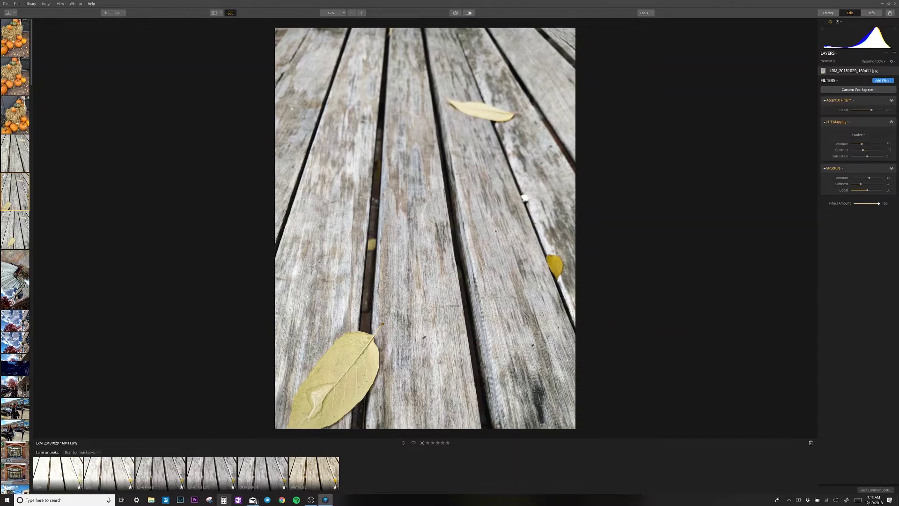
Step: Open the second, unedited photo of the worker on the ladder and copy its adjustments
{"action": "left_click", "coordinate": [14, 342]}
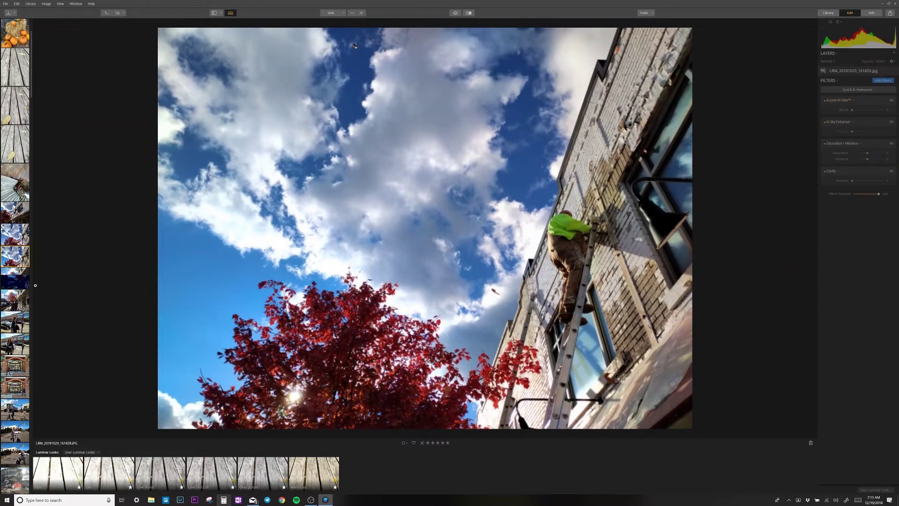
{"action": "left_click", "coordinate": [61, 4]}
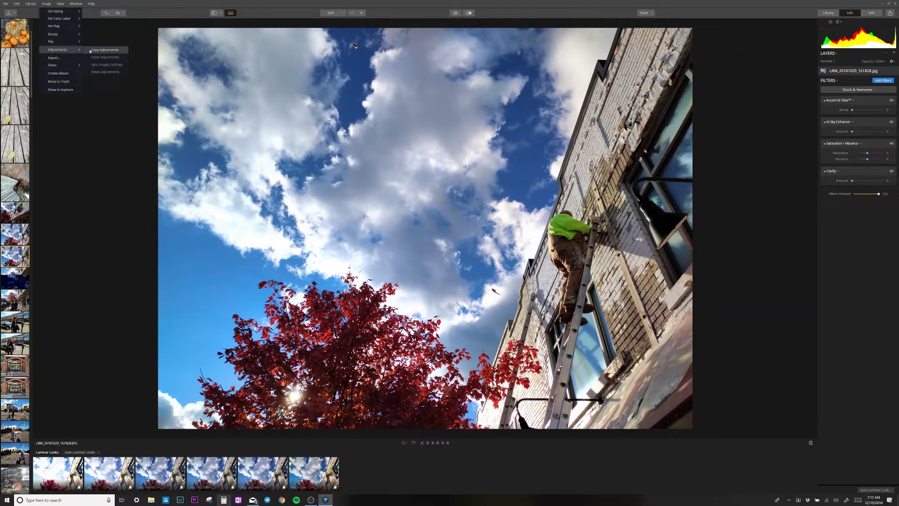
{"action": "left_click", "coordinate": [94, 50]}
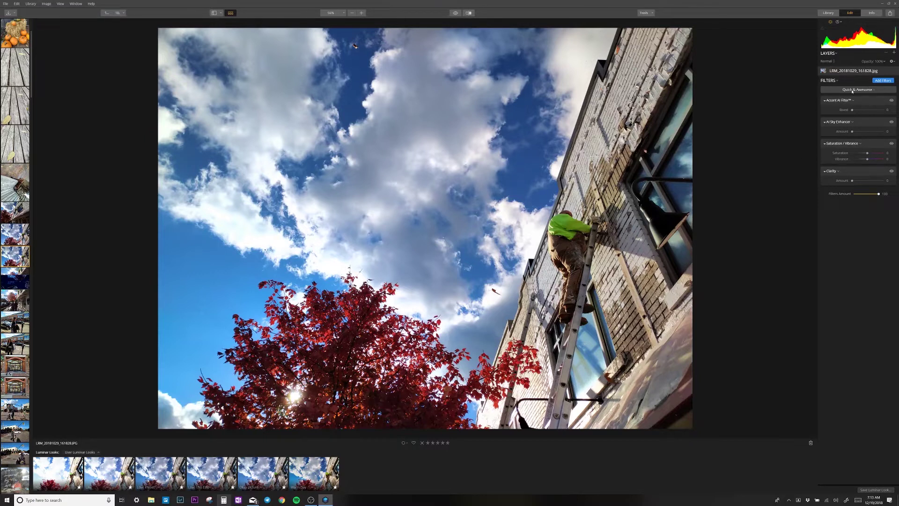
Step: Review the available filter workspaces and switch the ladder photo from Quick & Awesome to Black & White
{"action": "left_click", "coordinate": [857, 90]}
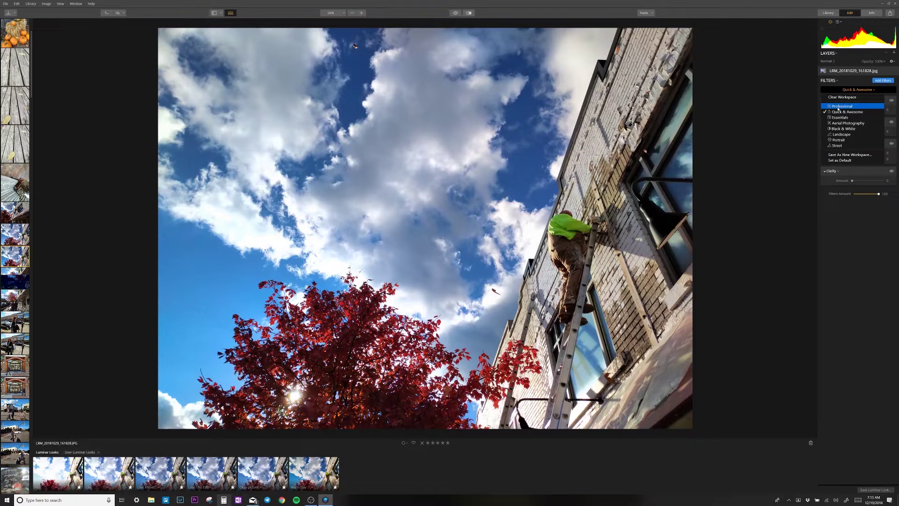
{"action": "left_click", "coordinate": [848, 111]}
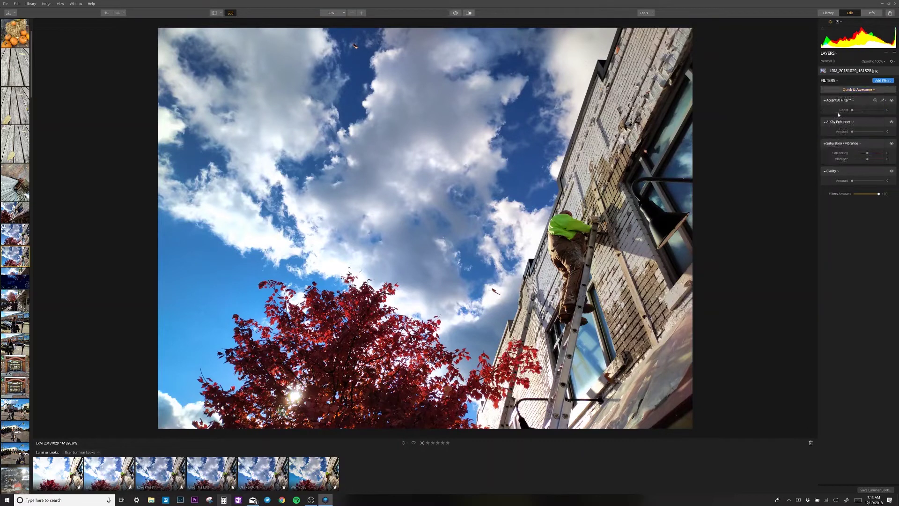
{"action": "left_click", "coordinate": [855, 91]}
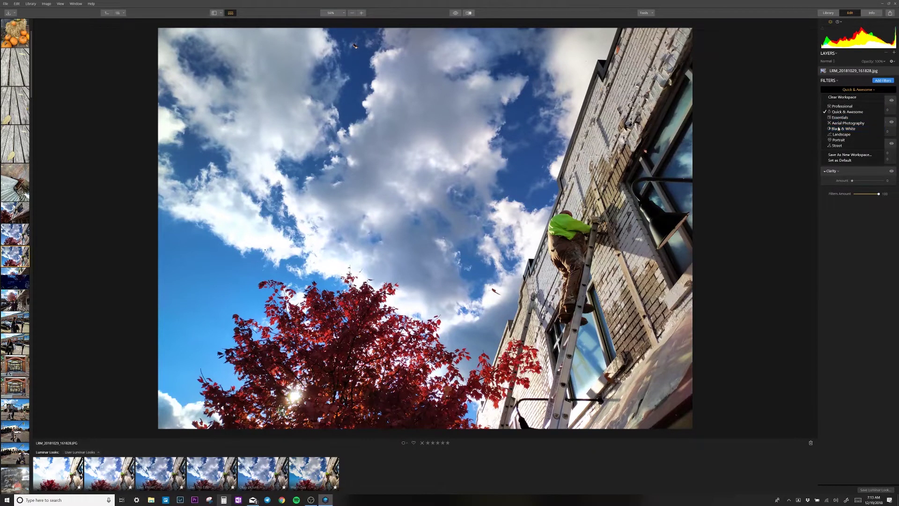
{"action": "left_click", "coordinate": [842, 120]}
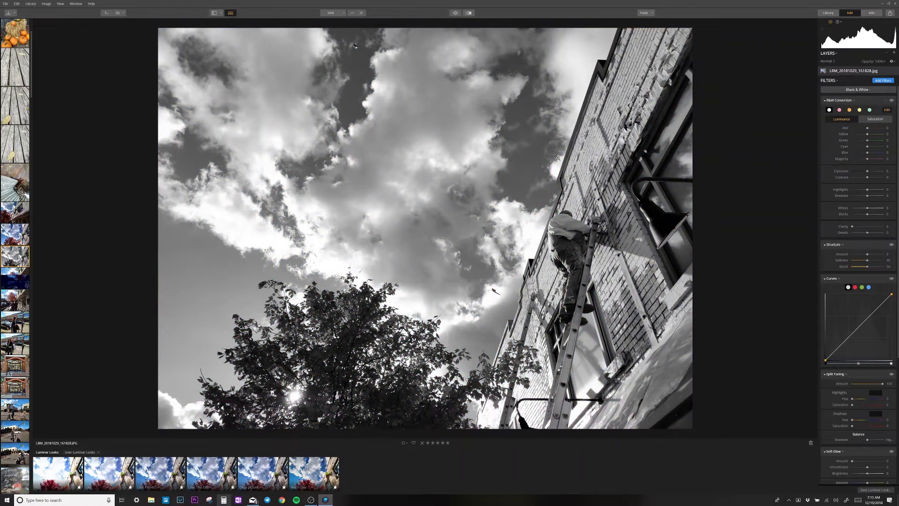
Step: Switch the ladder photo to the Professional workspace and adjust Develop: shadows about 47, highlights about -17, lower blacks, and a slightly warmer temperature
{"action": "left_click", "coordinate": [855, 90]}
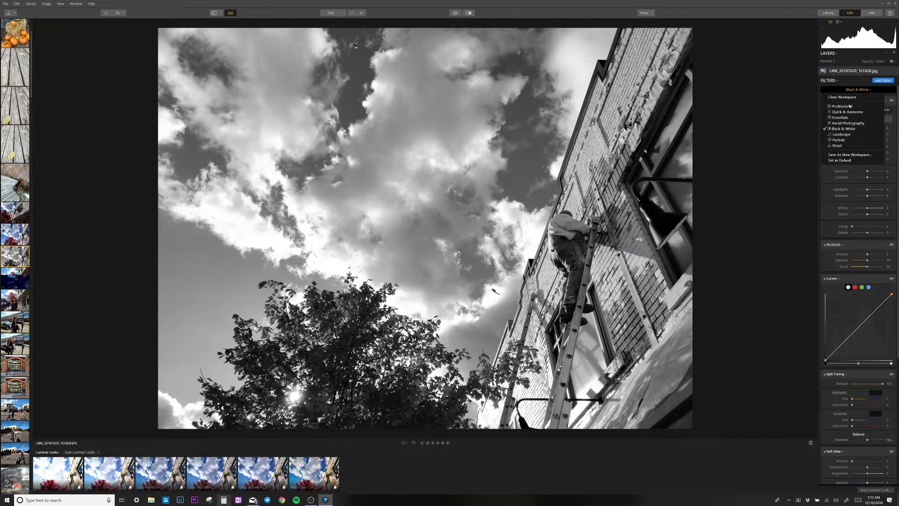
{"action": "left_click", "coordinate": [850, 106]}
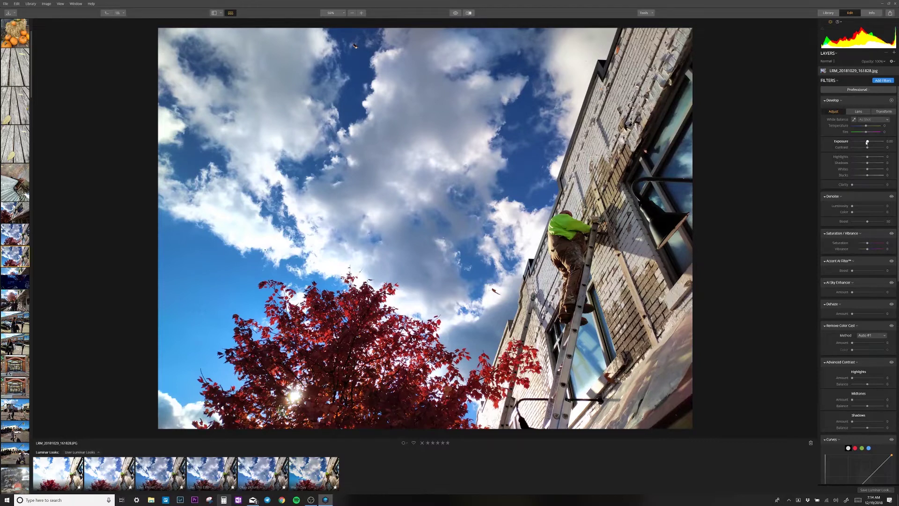
{"action": "left_click_drag", "start_coordinate": [867, 141], "coordinate": [867, 142]}
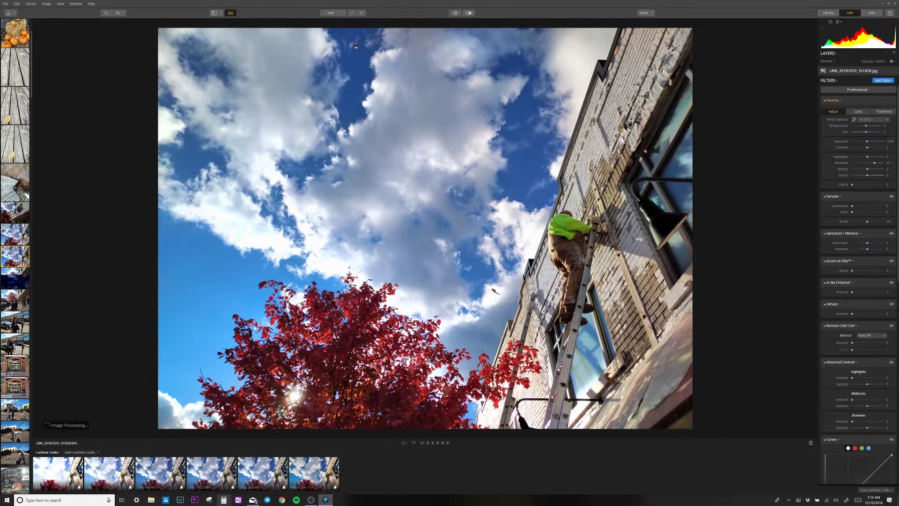
{"action": "left_click_drag", "start_coordinate": [867, 175], "coordinate": [864, 175]}
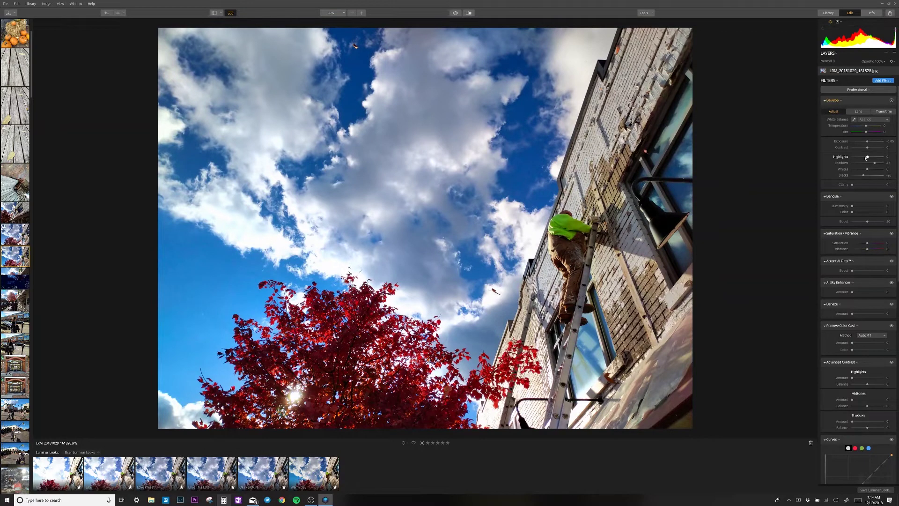
{"action": "left_click_drag", "start_coordinate": [867, 158], "coordinate": [865, 158]}
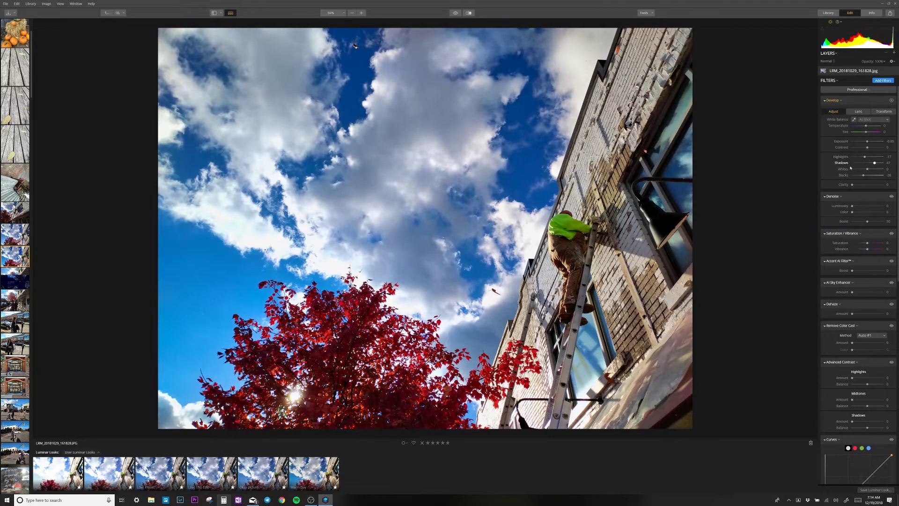
{"action": "left_click_drag", "start_coordinate": [866, 125], "coordinate": [867, 125]}
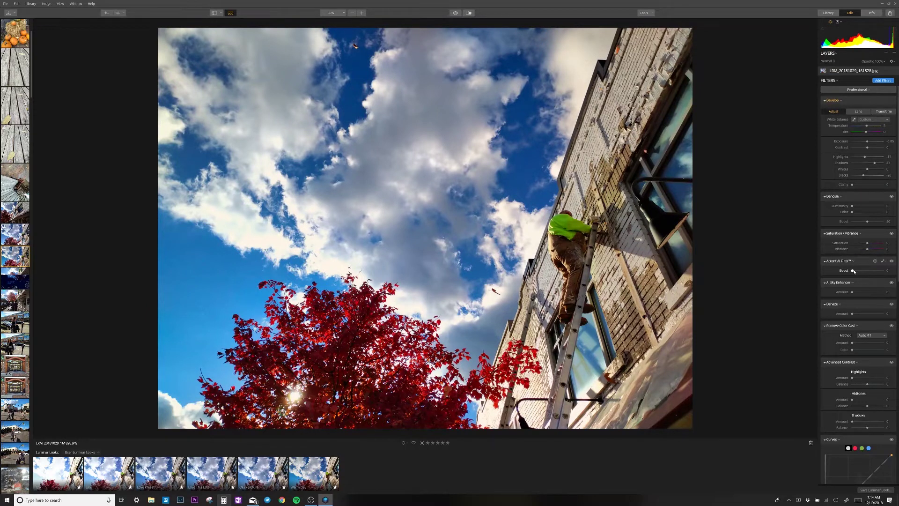
Step: Raise the Accent AI boost to about 16 and the AI Sky Enhancer amount to about 8 on the ladder photo
{"action": "left_click_drag", "start_coordinate": [852, 272], "coordinate": [858, 270]}
{"action": "left_click_drag", "start_coordinate": [852, 291], "coordinate": [863, 293]}
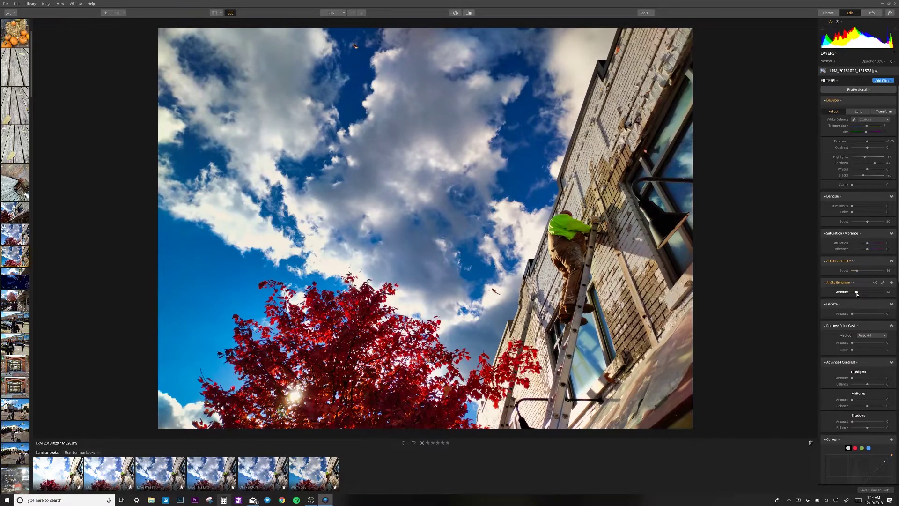
{"action": "left_click_drag", "start_coordinate": [857, 294], "coordinate": [854, 294]}
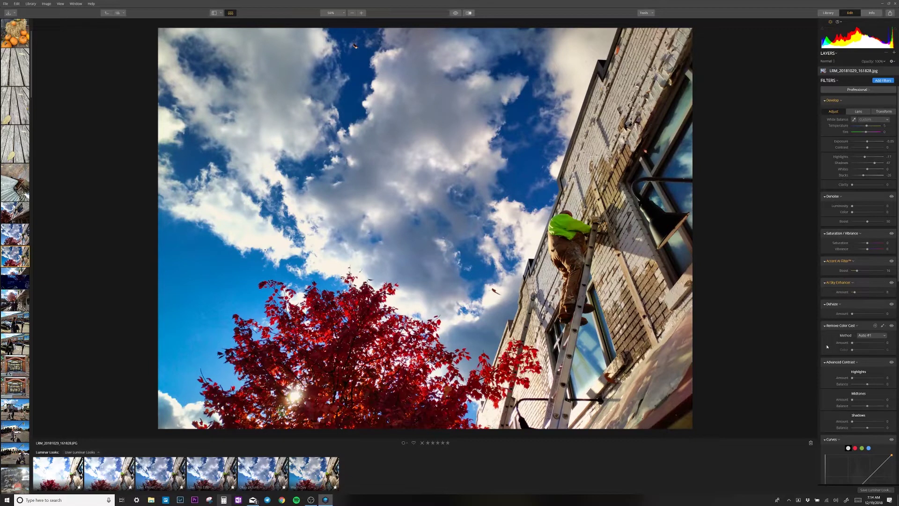
Step: Raise the Advanced Contrast highlights amount to about 39 and lower the LUT Mapping amount to about 56
{"action": "scroll", "coordinate": [827, 347], "scroll_direction": "down", "scroll_amount": 3}
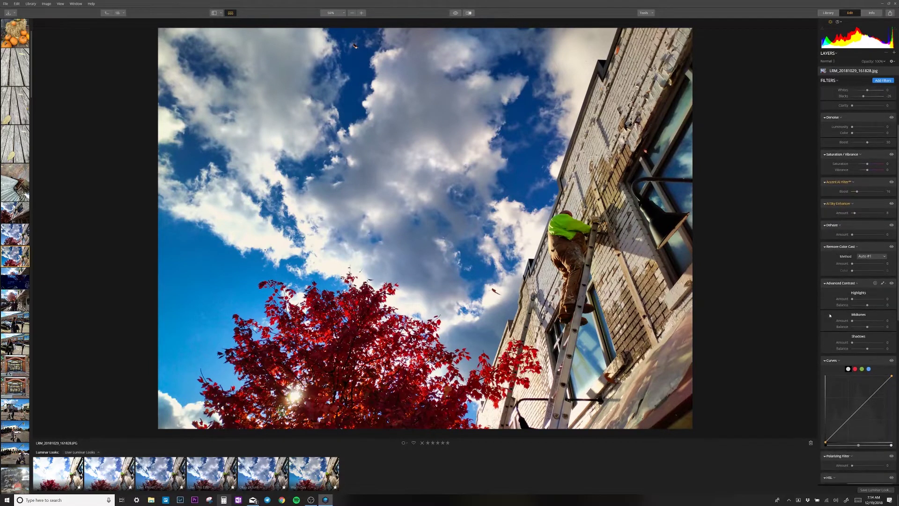
{"action": "left_click_drag", "start_coordinate": [853, 299], "coordinate": [865, 300]}
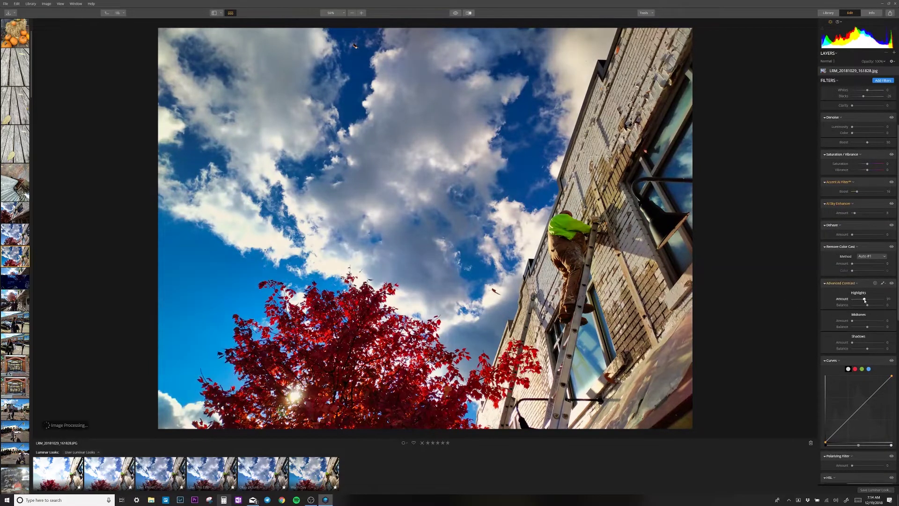
{"action": "scroll", "coordinate": [822, 310], "scroll_direction": "down", "scroll_amount": 5}
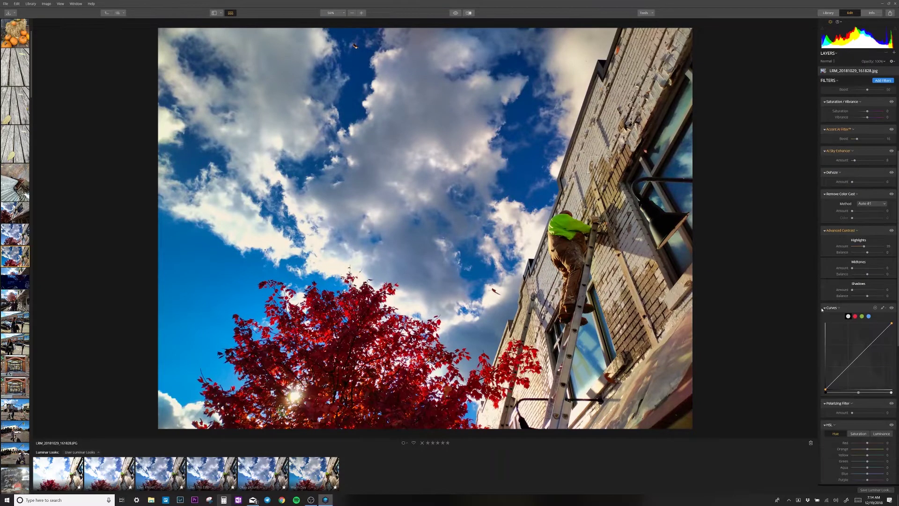
{"action": "scroll", "coordinate": [822, 310], "scroll_direction": "down", "scroll_amount": 3}
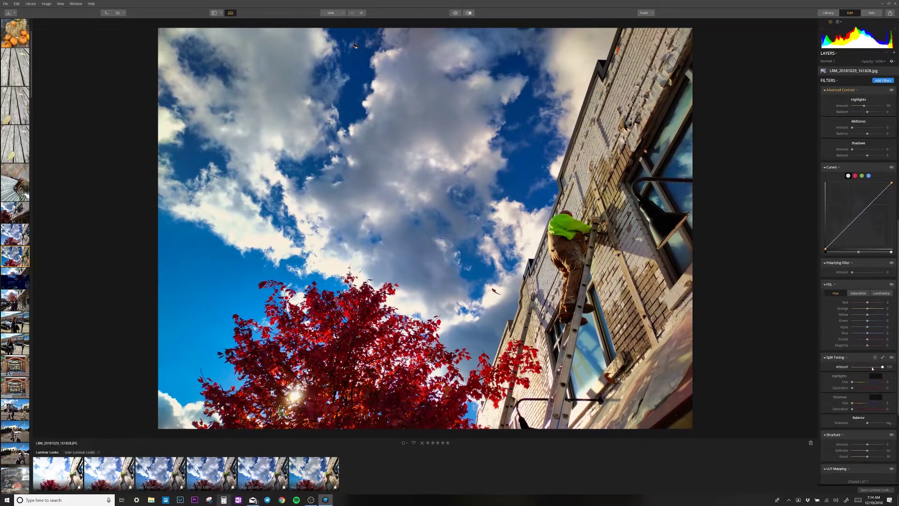
{"action": "scroll", "coordinate": [871, 313], "scroll_direction": "down", "scroll_amount": 4}
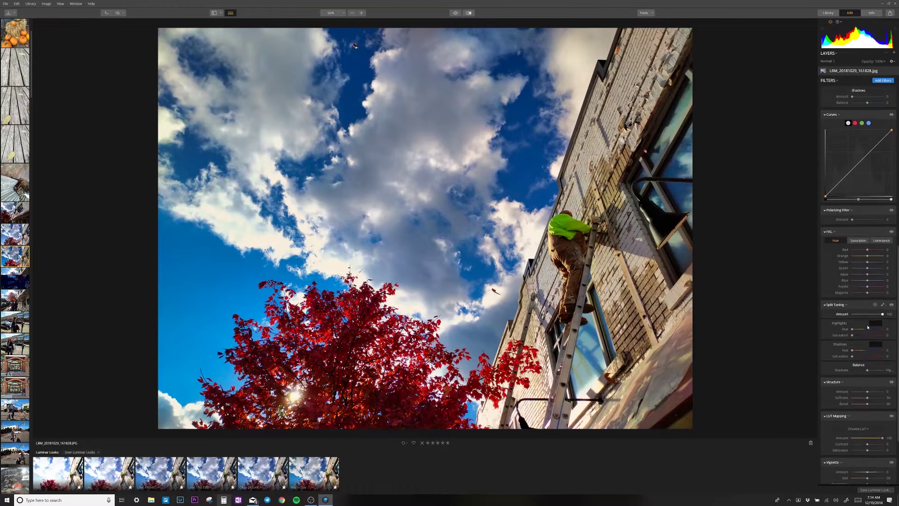
{"action": "scroll", "coordinate": [867, 327], "scroll_direction": "down", "scroll_amount": 1}
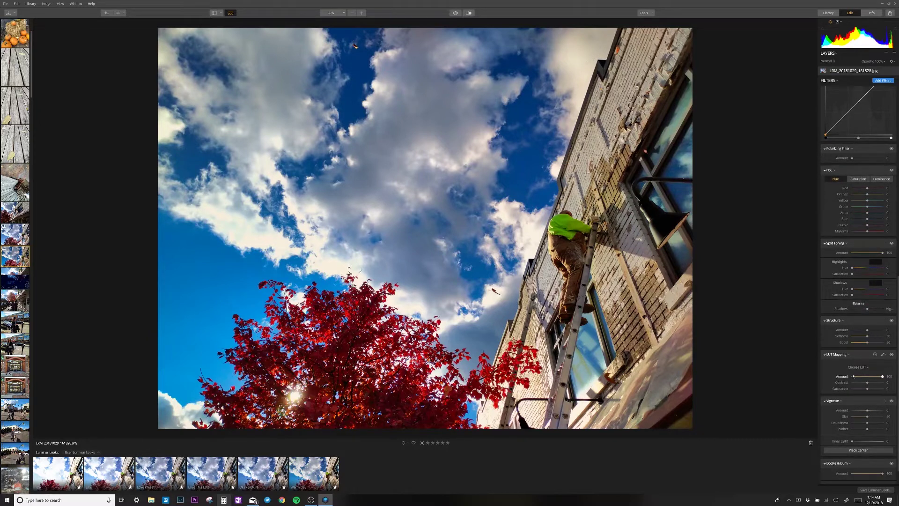
{"action": "left_click", "coordinate": [869, 377]}
{"action": "scroll", "coordinate": [834, 334], "scroll_direction": "down", "scroll_amount": 1}
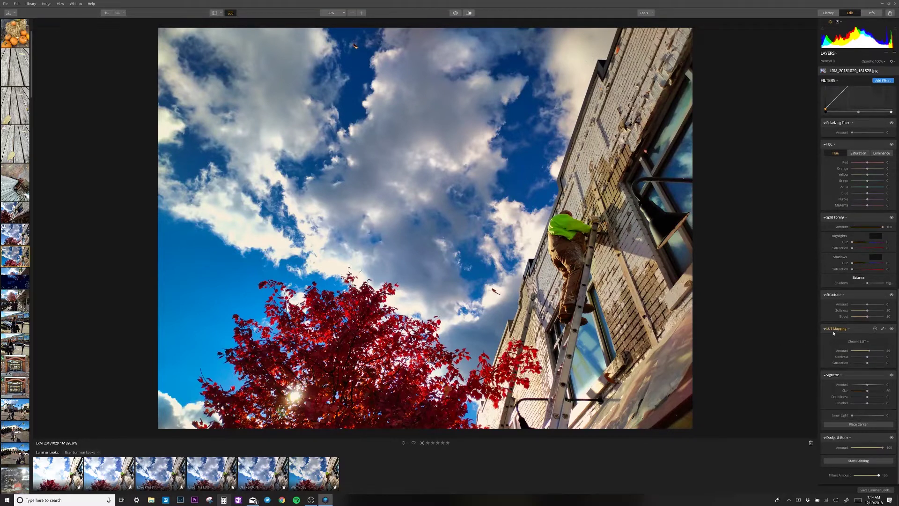
{"action": "scroll", "coordinate": [833, 333], "scroll_direction": "up", "scroll_amount": 10}
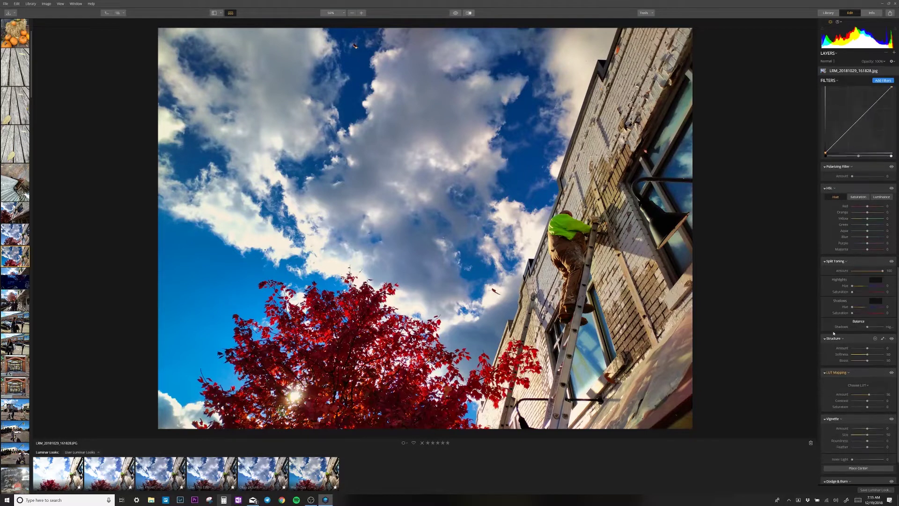
{"action": "scroll", "coordinate": [833, 334], "scroll_direction": "up", "scroll_amount": 6}
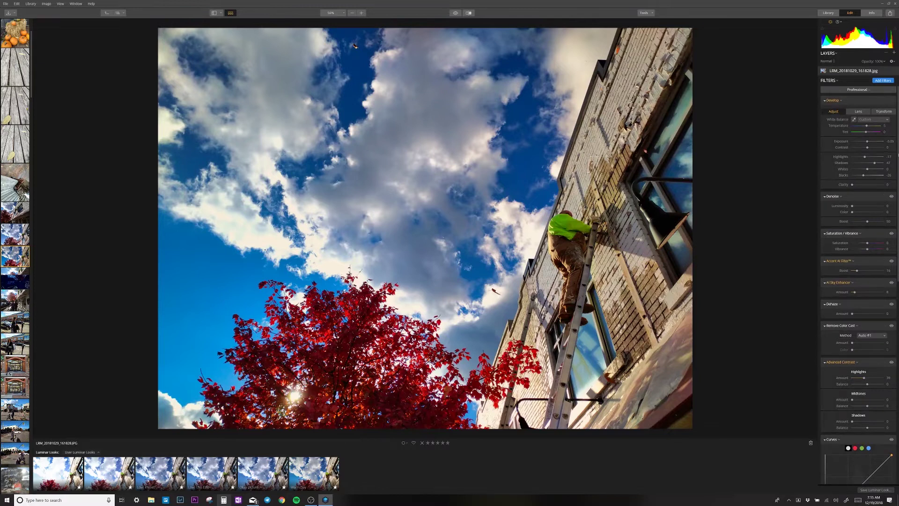
Step: Lower the Develop exposure slightly, and bring up the dialog for saving a new Luminar Look without saving one
{"action": "left_click_drag", "start_coordinate": [867, 141], "coordinate": [866, 145]}
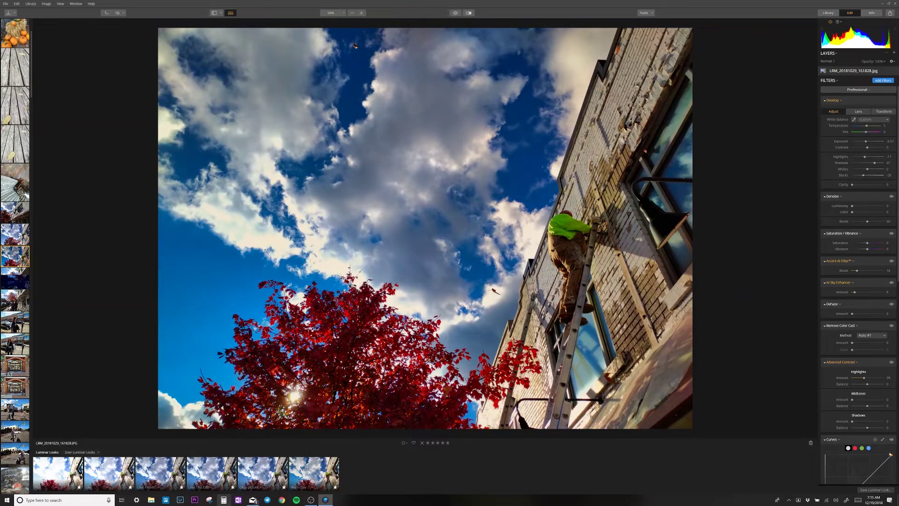
{"action": "left_click", "coordinate": [874, 490]}
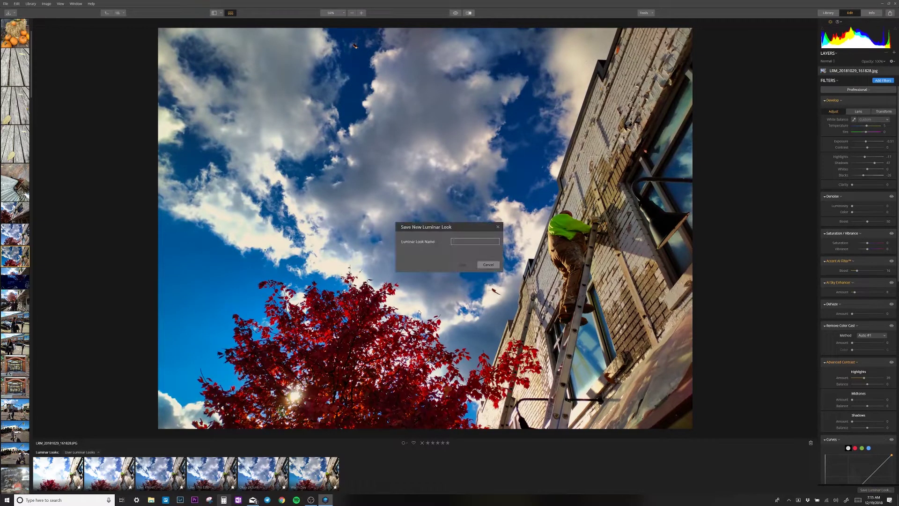
{"action": "left_click", "coordinate": [494, 266]}
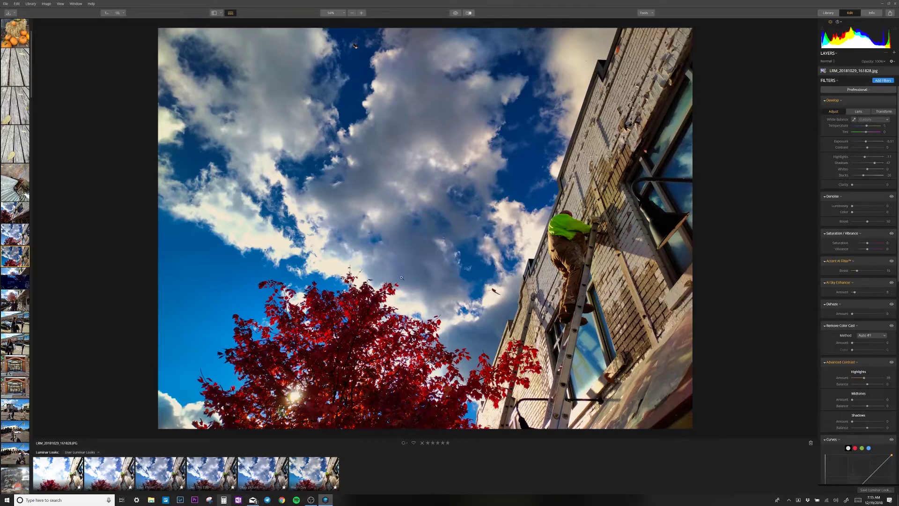
Step: Raise the Develop exposure to about 0.42 and look through the other filters of the Professional workspace
{"action": "left_click_drag", "start_coordinate": [866, 141], "coordinate": [868, 142]}
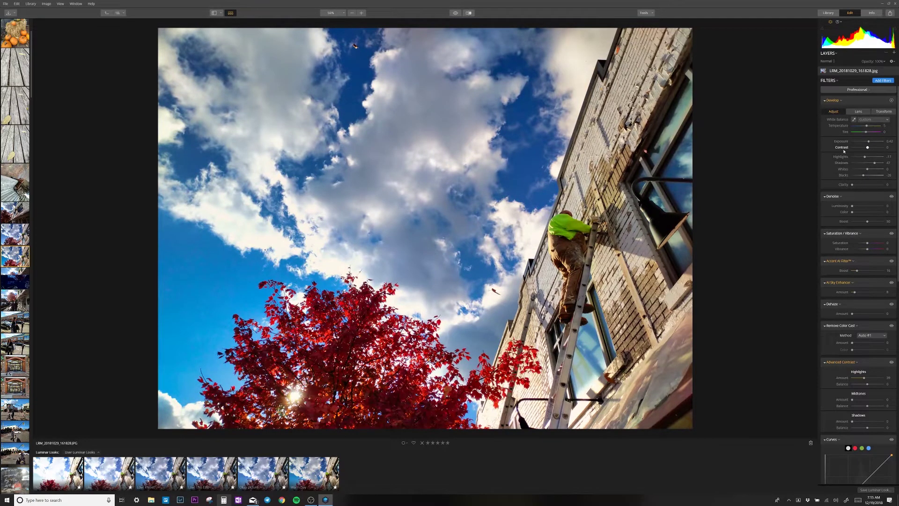
{"action": "scroll", "coordinate": [860, 165], "scroll_direction": "down", "scroll_amount": 2}
{"action": "scroll", "coordinate": [880, 189], "scroll_direction": "down", "scroll_amount": 6}
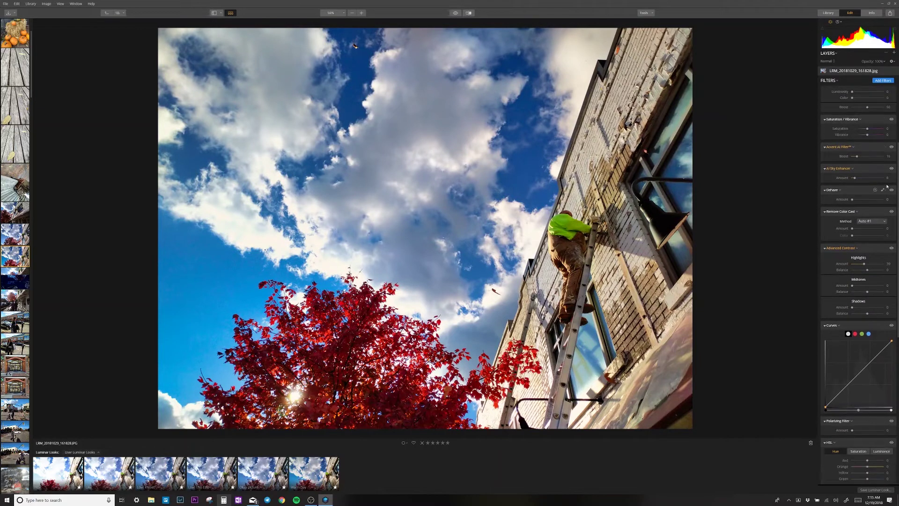
{"action": "scroll", "coordinate": [886, 186], "scroll_direction": "down", "scroll_amount": 6}
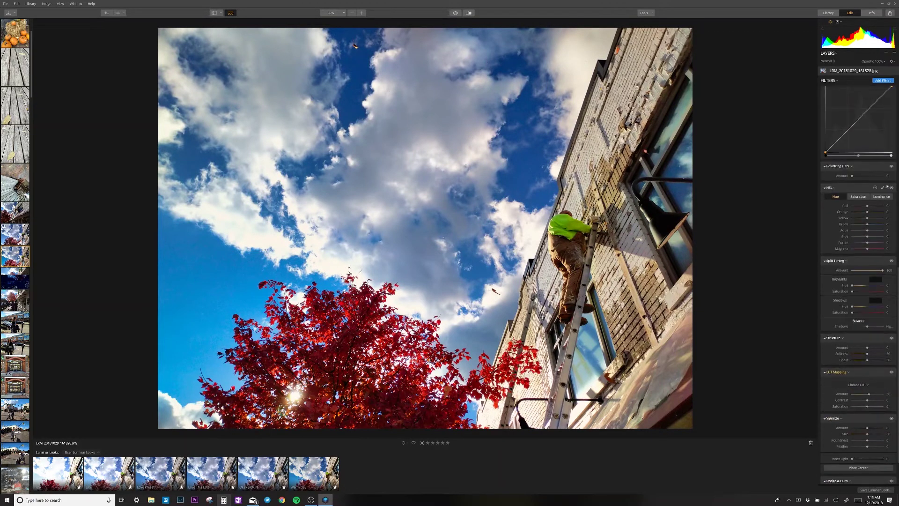
{"action": "scroll", "coordinate": [887, 187], "scroll_direction": "up", "scroll_amount": 9}
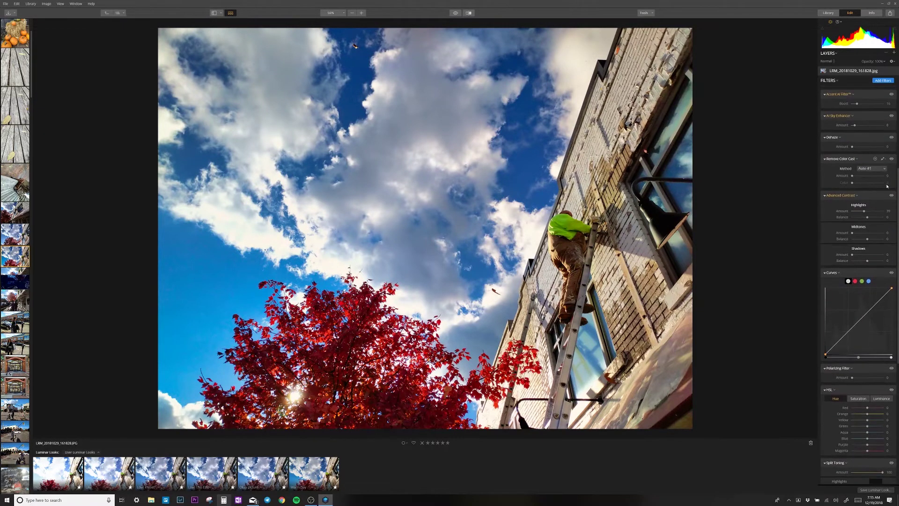
{"action": "scroll", "coordinate": [887, 186], "scroll_direction": "up", "scroll_amount": 5}
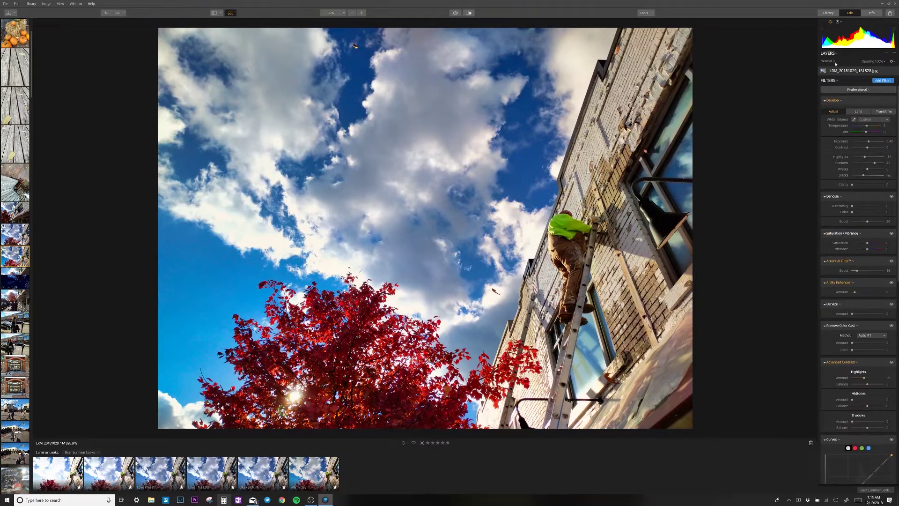
Step: Change the ladder photo's filter workspace to Quick & Awesome and back to Professional
{"action": "left_click", "coordinate": [860, 90]}
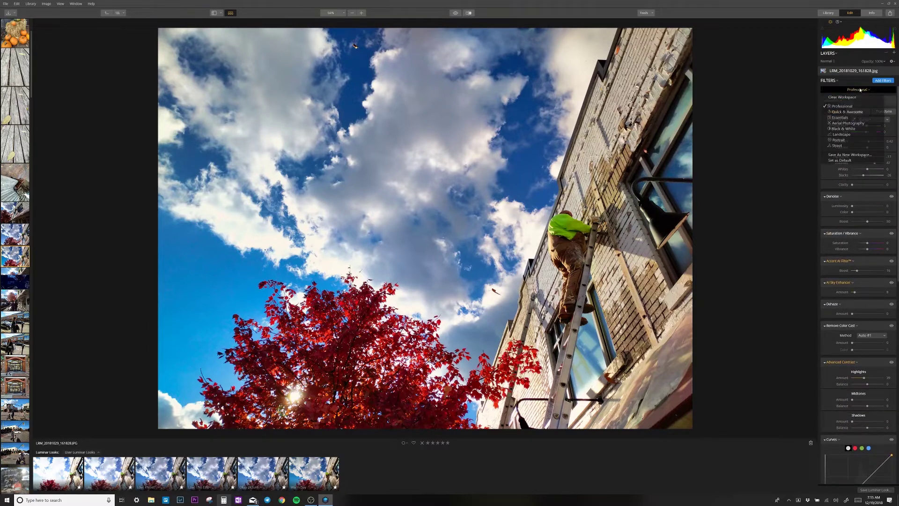
{"action": "left_click", "coordinate": [842, 112]}
{"action": "left_click", "coordinate": [842, 90]}
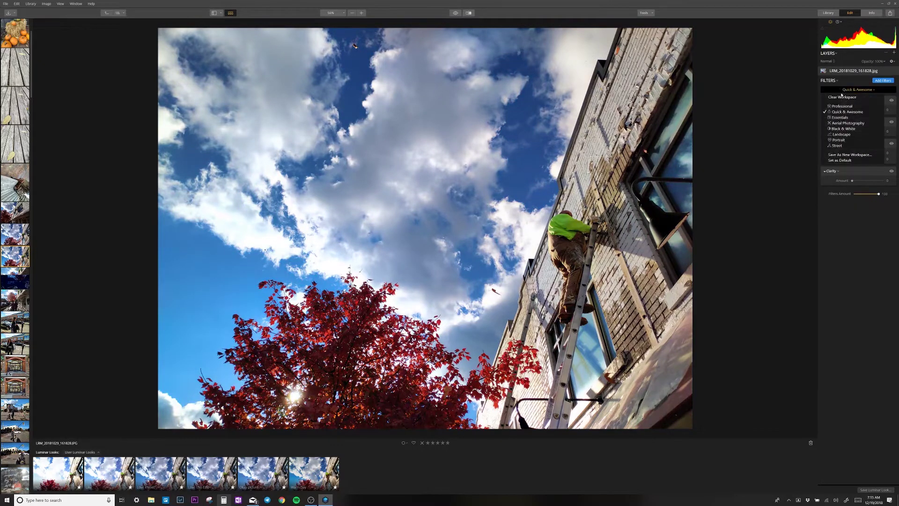
{"action": "left_click", "coordinate": [841, 108]}
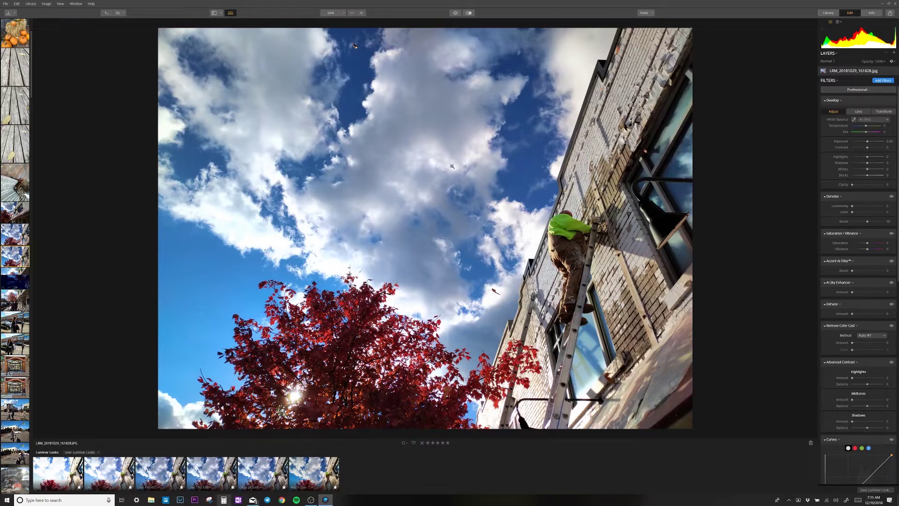
Step: Raise the Develop exposure slightly and lower the shadows and the blacks, with blacks at about -40
{"action": "left_click", "coordinate": [850, 96]}
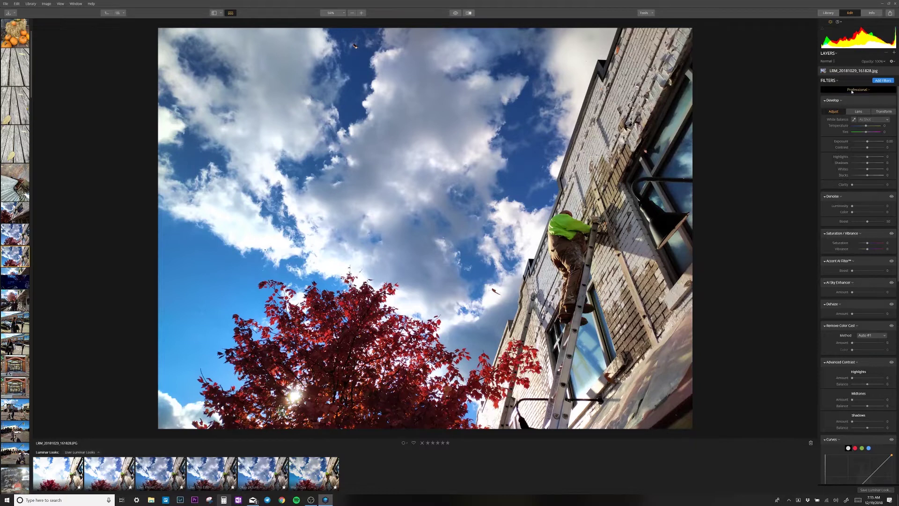
{"action": "left_click", "coordinate": [874, 141]}
{"action": "left_click", "coordinate": [862, 162]}
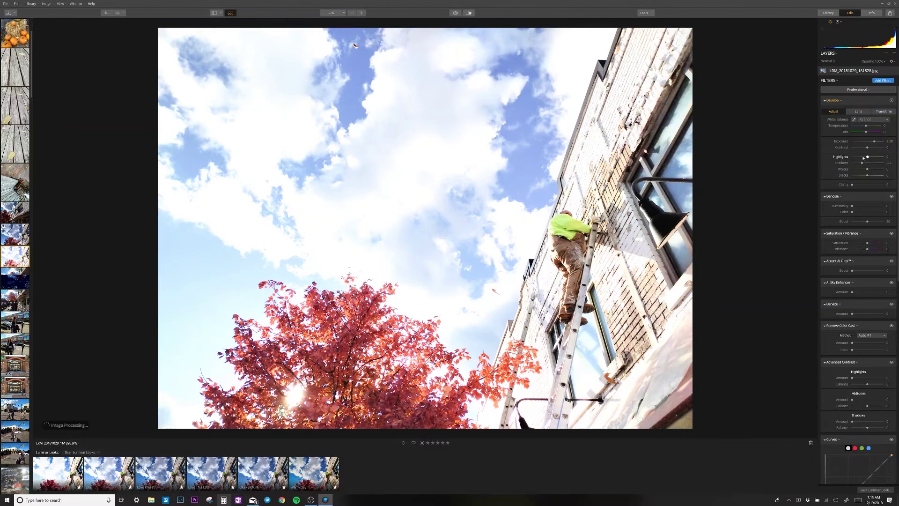
{"action": "left_click", "coordinate": [869, 141]}
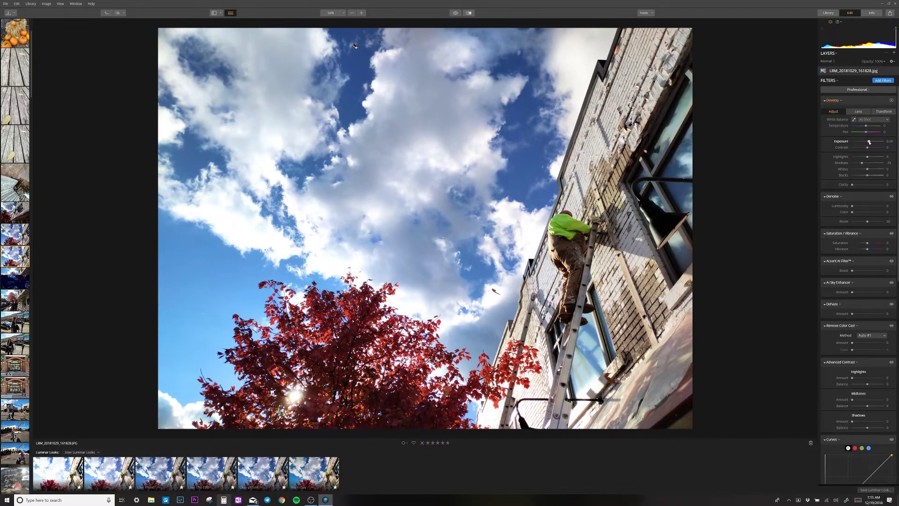
{"action": "left_click_drag", "start_coordinate": [867, 175], "coordinate": [861, 175]}
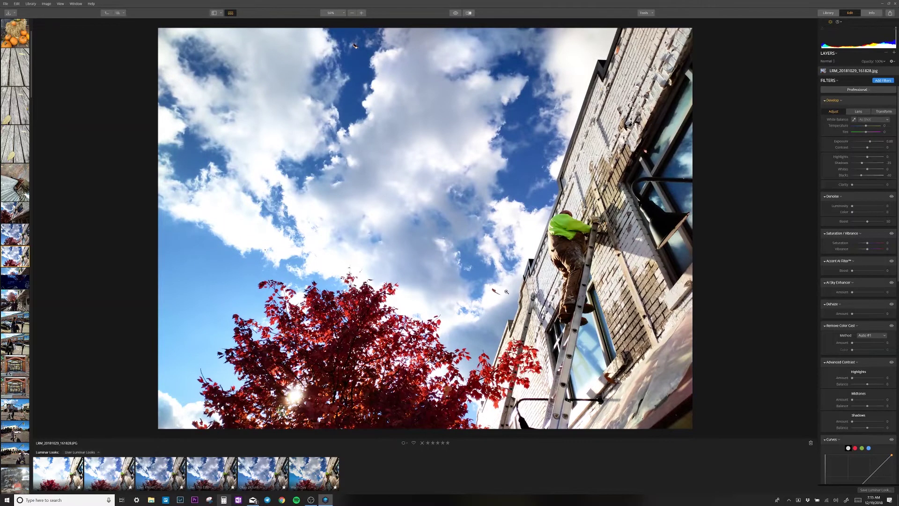
Step: Try switching the ladder photo to the Quick & Awesome workspace, and undo the switch to recover the Develop adjustments
{"action": "left_click", "coordinate": [857, 89]}
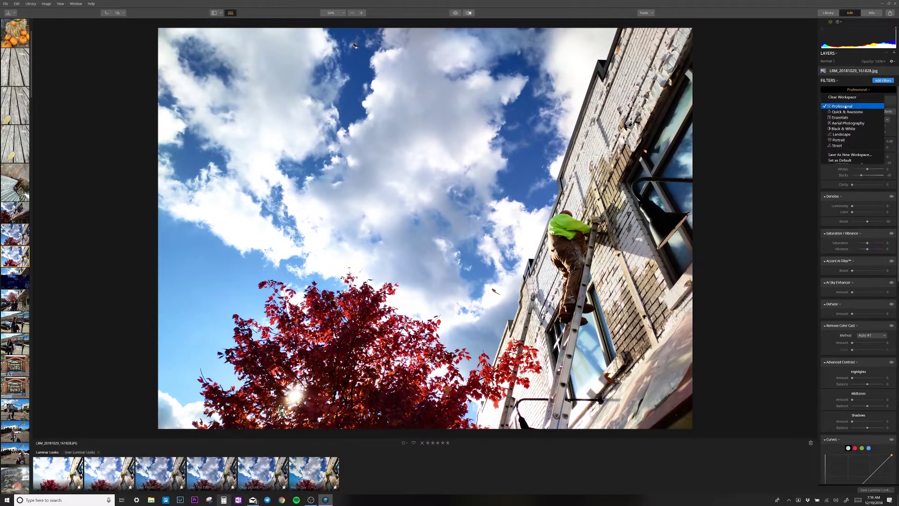
{"action": "left_click", "coordinate": [843, 112]}
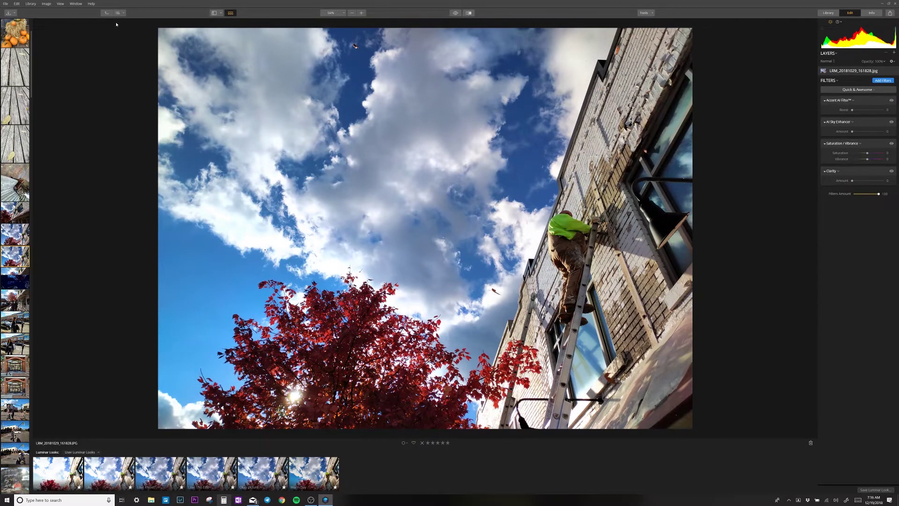
{"action": "key", "text": "ctrl+z"}
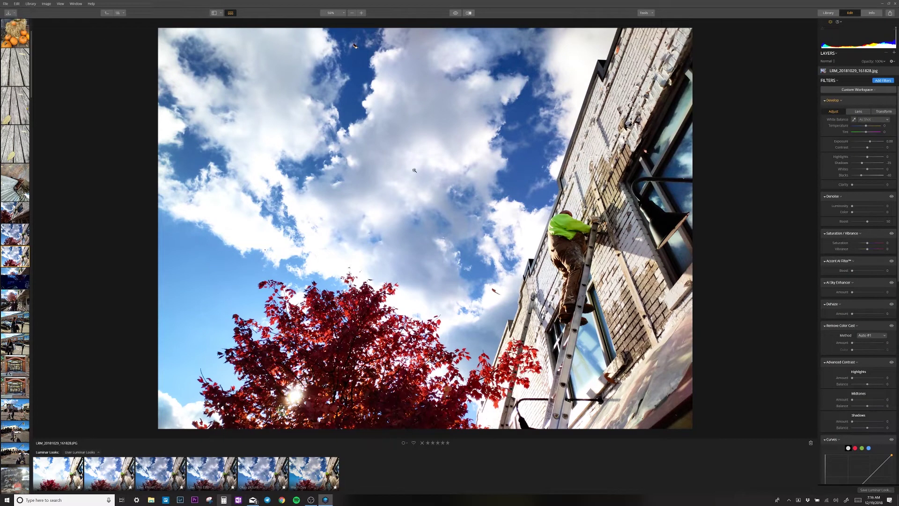
Step: Switch the ladder photo's filter workspace to Aerial Photography and back to Professional
{"action": "left_click", "coordinate": [857, 89]}
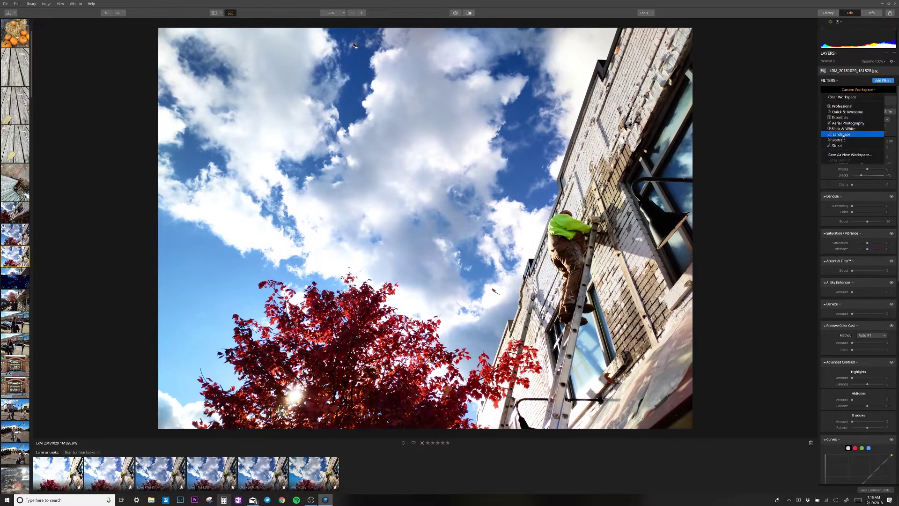
{"action": "left_click", "coordinate": [848, 122]}
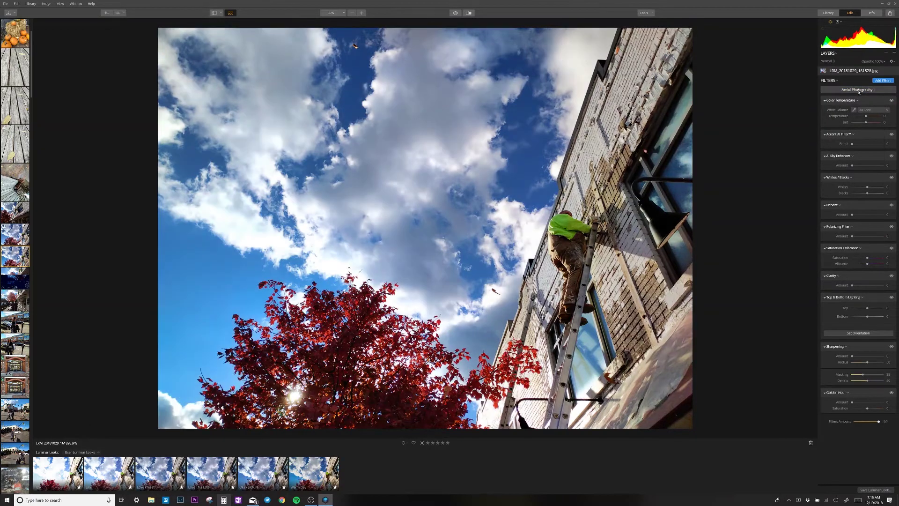
{"action": "left_click", "coordinate": [860, 90]}
{"action": "left_click", "coordinate": [860, 90]}
{"action": "left_click", "coordinate": [859, 90]}
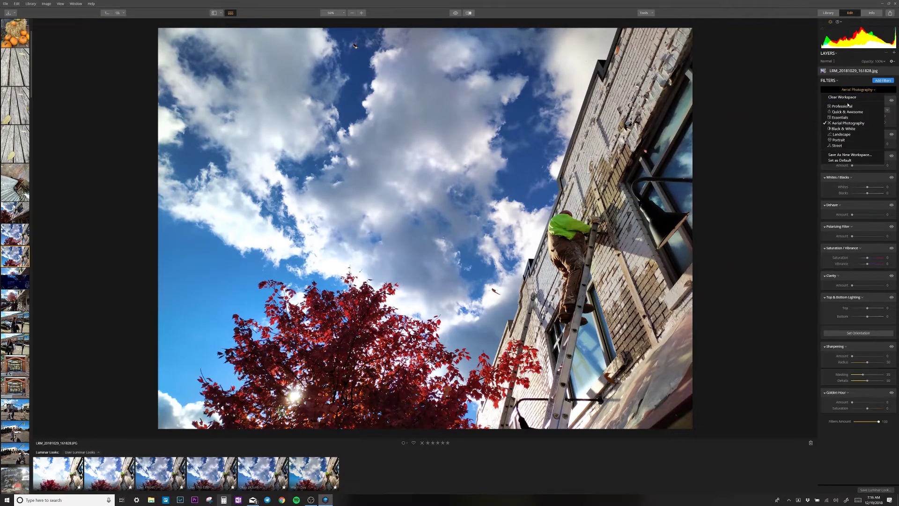
{"action": "left_click", "coordinate": [827, 106]}
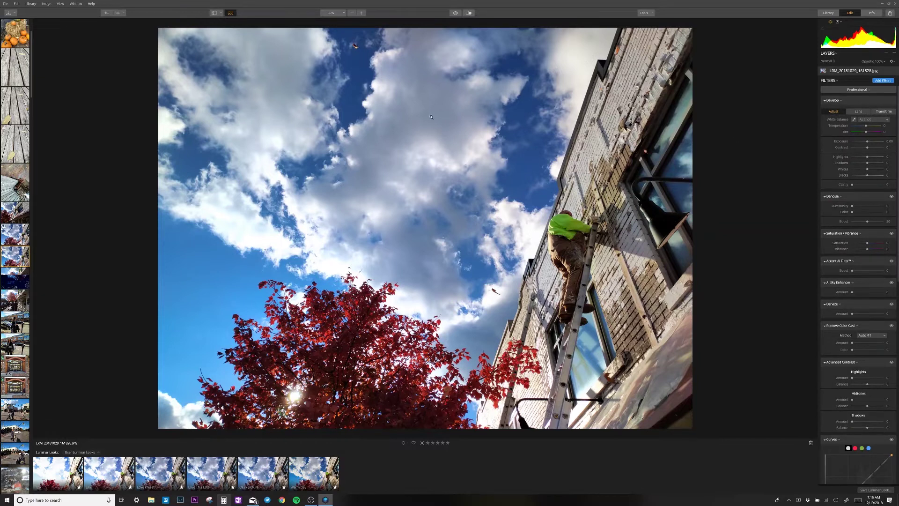
{"action": "left_click", "coordinate": [862, 91]}
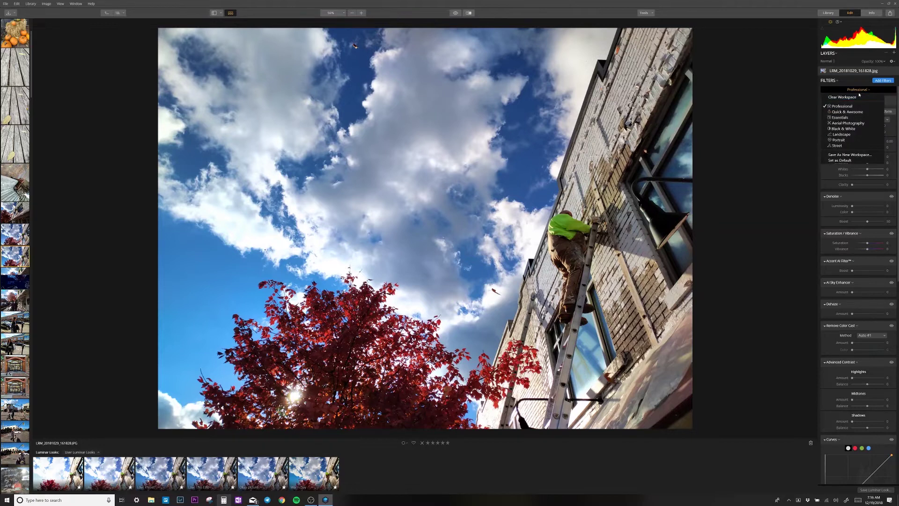
{"action": "left_click", "coordinate": [861, 91]}
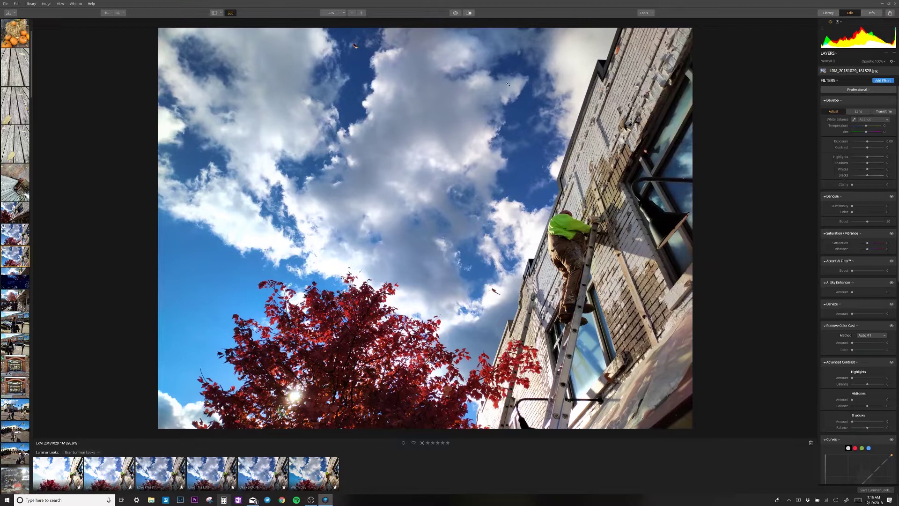
Step: Open the library and browse the photos taken in 2018
{"action": "left_click", "coordinate": [828, 13]}
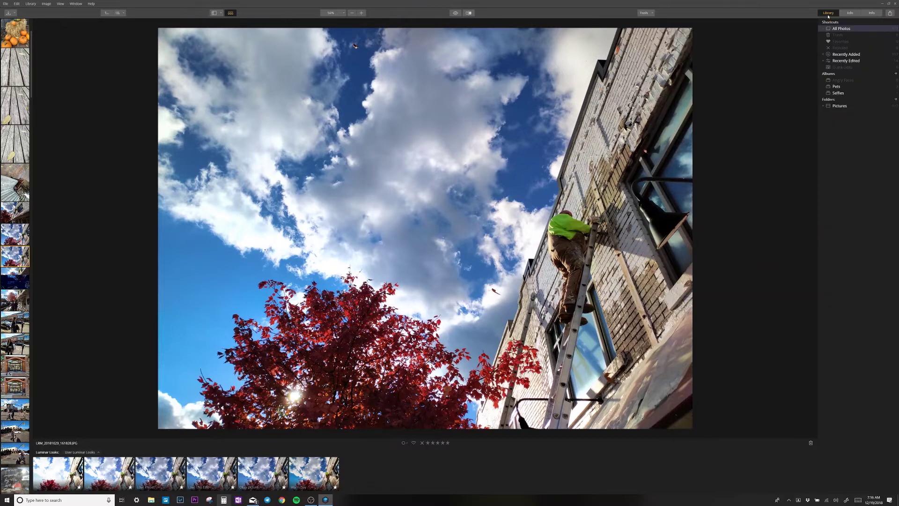
{"action": "left_click", "coordinate": [847, 29]}
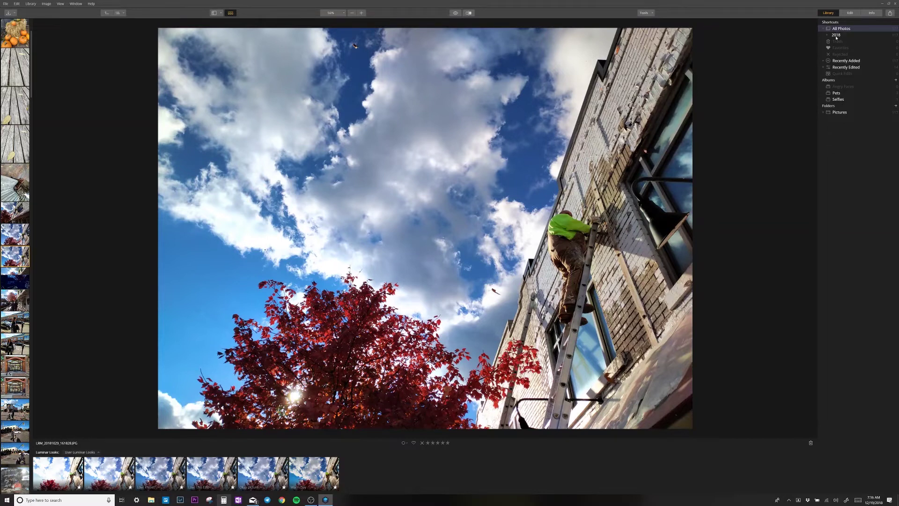
{"action": "left_click", "coordinate": [837, 35]}
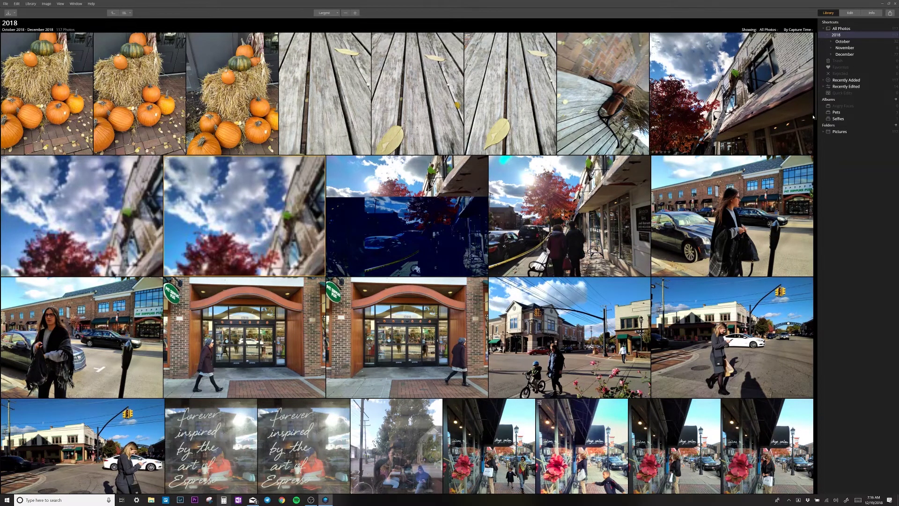
{"action": "scroll", "coordinate": [448, 114], "scroll_direction": "down", "scroll_amount": 3}
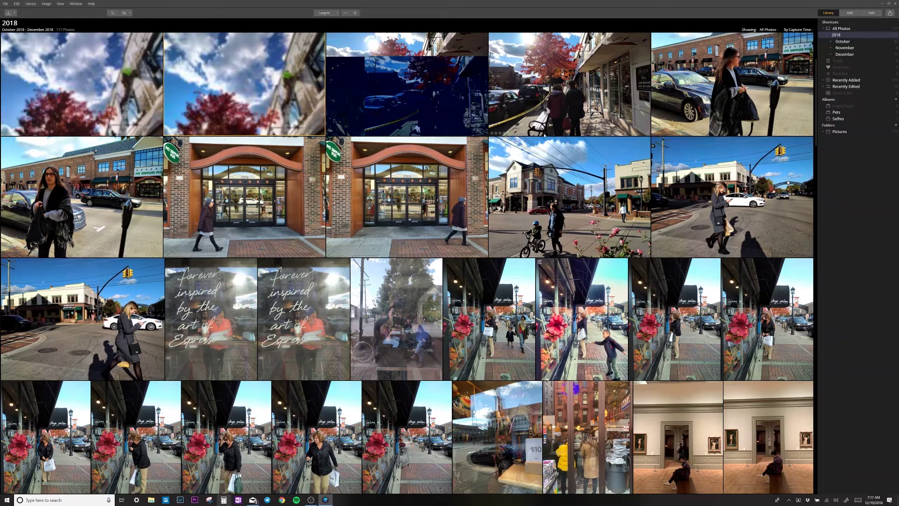
{"action": "scroll", "coordinate": [544, 135], "scroll_direction": "down", "scroll_amount": 1}
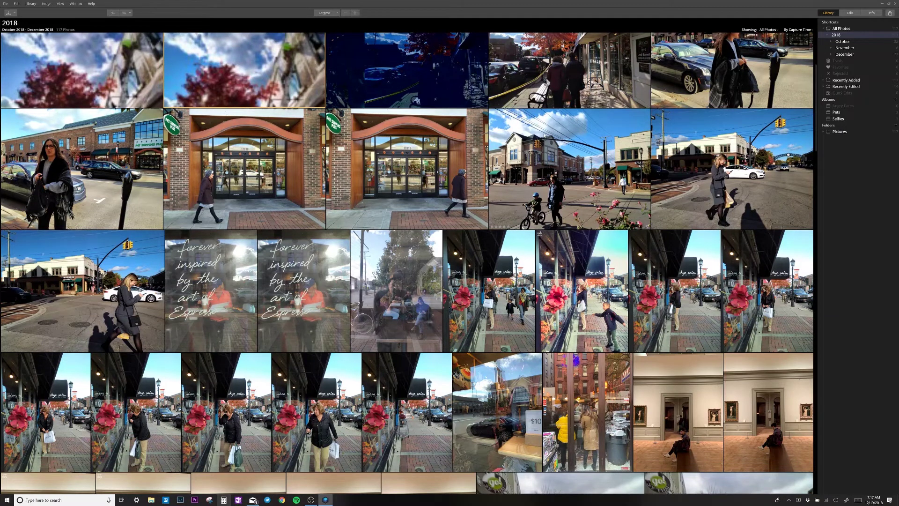
{"action": "scroll", "coordinate": [544, 135], "scroll_direction": "down", "scroll_amount": 2}
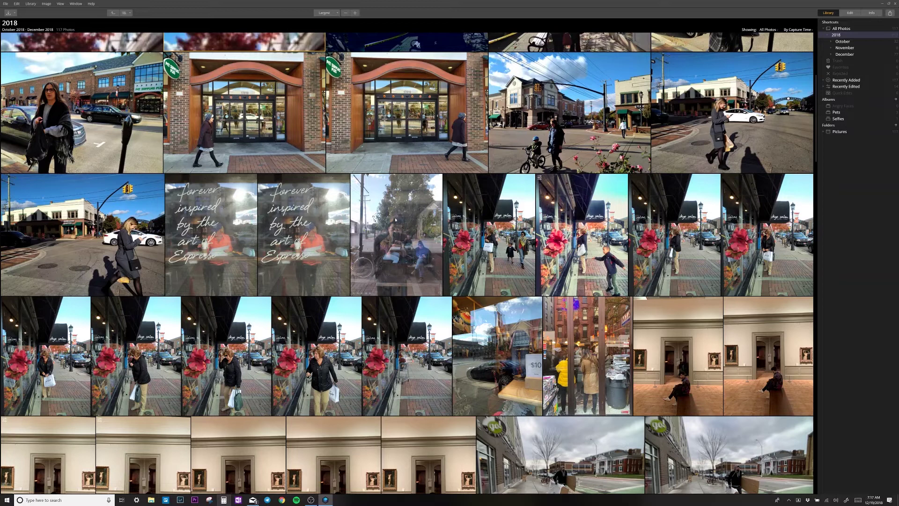
{"action": "scroll", "coordinate": [396, 219], "scroll_direction": "down", "scroll_amount": 12}
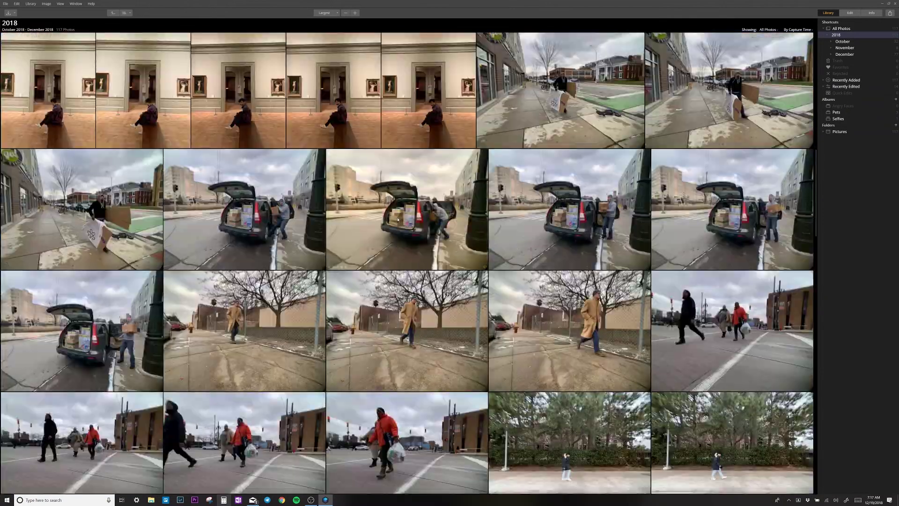
{"action": "scroll", "coordinate": [397, 219], "scroll_direction": "up", "scroll_amount": 8}
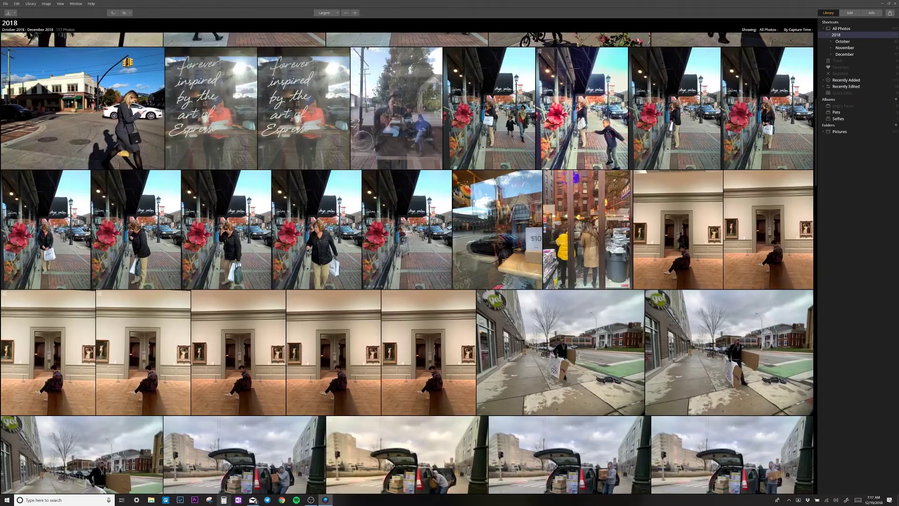
{"action": "scroll", "coordinate": [409, 209], "scroll_direction": "up", "scroll_amount": 2}
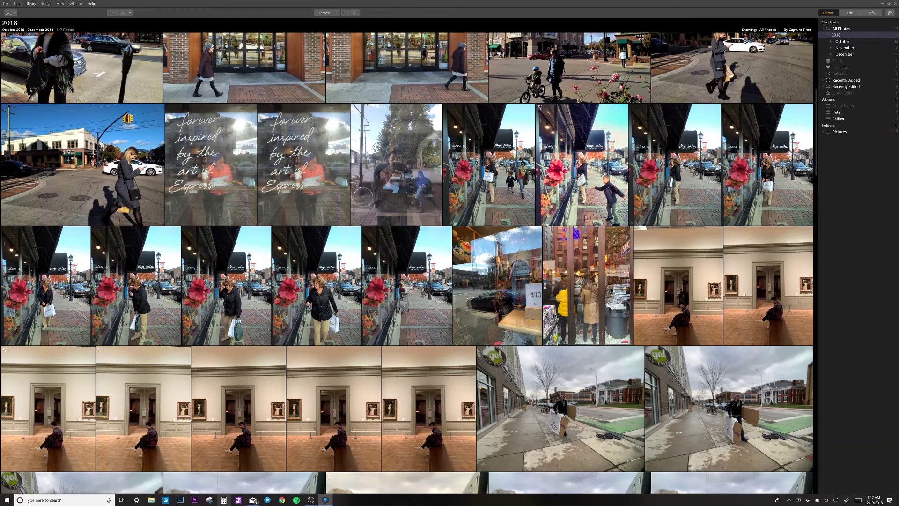
Step: Create a new album named Children
{"action": "left_click", "coordinate": [896, 100]}
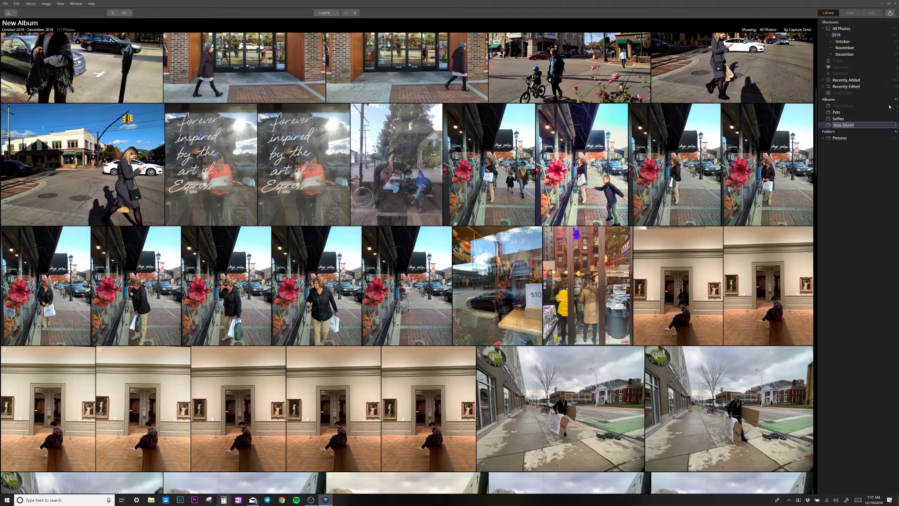
{"action": "type", "text": "Children"}
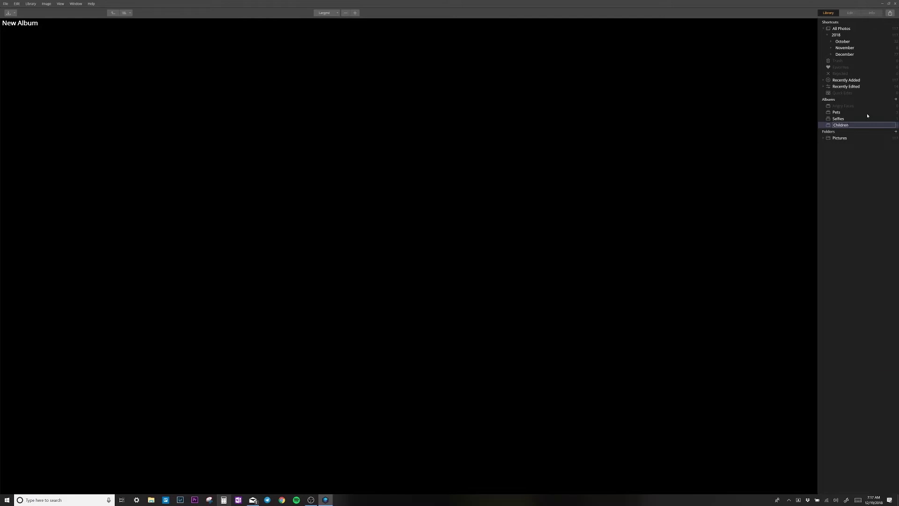
{"action": "key", "text": "Return"}
Step: Add the 2018 photo of the child on a bicycle and the two storefront photos with children to the Children album
{"action": "left_click", "coordinate": [842, 36]}
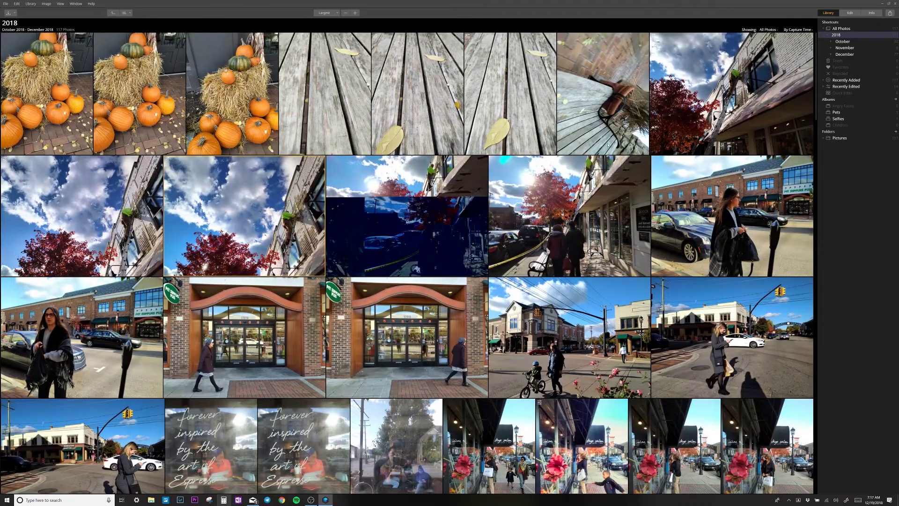
{"action": "scroll", "coordinate": [537, 241], "scroll_direction": "down", "scroll_amount": 1}
{"action": "left_click_drag", "start_coordinate": [731, 187], "coordinate": [843, 125]}
{"action": "scroll", "coordinate": [687, 277], "scroll_direction": "down", "scroll_amount": 2}
{"action": "left_click_drag", "start_coordinate": [595, 332], "coordinate": [822, 128]}
{"action": "left_click_drag", "start_coordinate": [503, 326], "coordinate": [839, 127]}
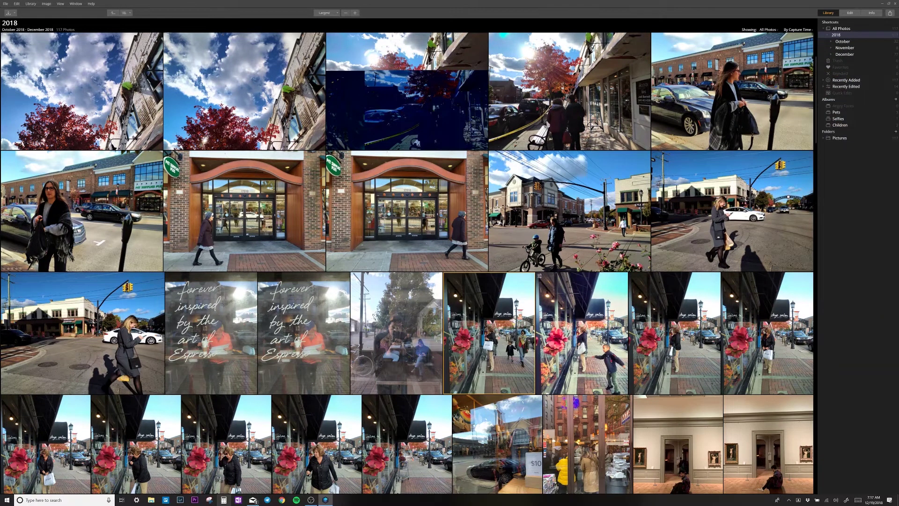
Step: Look through the 2018 photos for more pictures of children and open the Children album
{"action": "scroll", "coordinate": [292, 331], "scroll_direction": "down", "scroll_amount": 3}
{"action": "scroll", "coordinate": [292, 330], "scroll_direction": "down", "scroll_amount": 3}
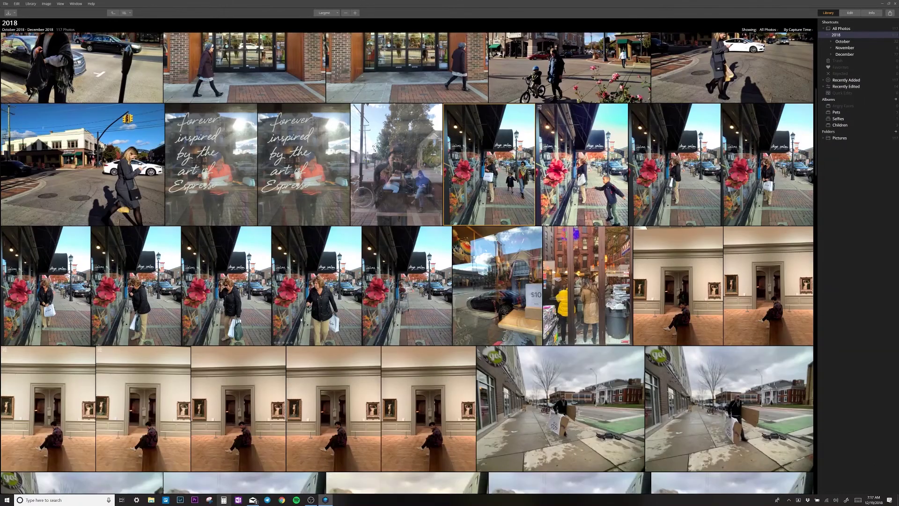
{"action": "scroll", "coordinate": [301, 320], "scroll_direction": "up", "scroll_amount": 6}
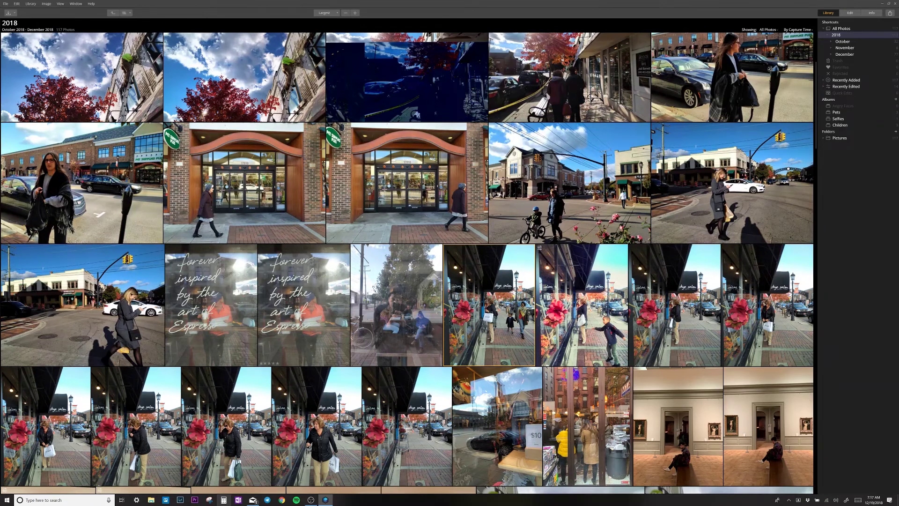
{"action": "scroll", "coordinate": [299, 320], "scroll_direction": "up", "scroll_amount": 1}
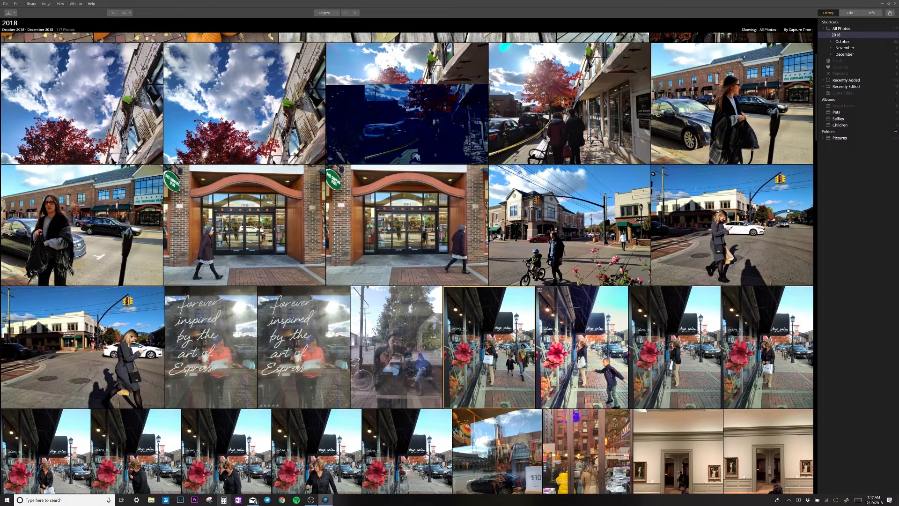
{"action": "scroll", "coordinate": [298, 319], "scroll_direction": "up", "scroll_amount": 3}
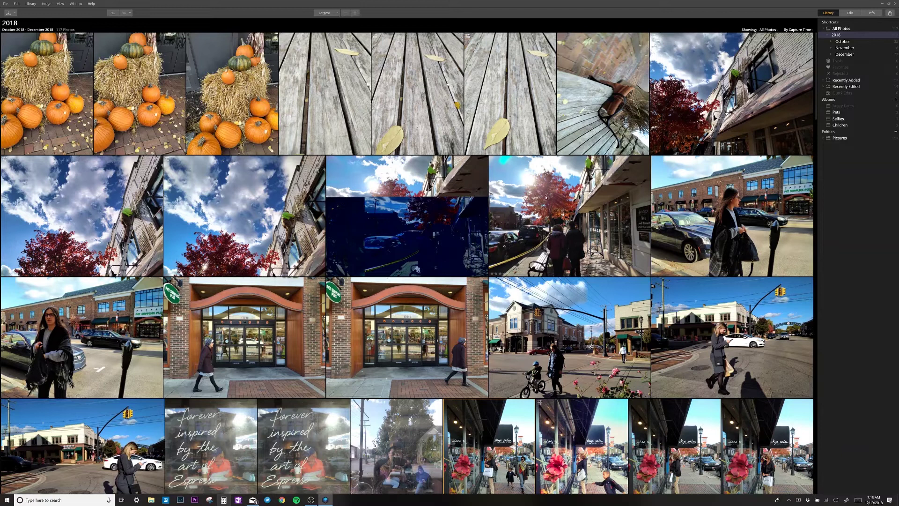
{"action": "scroll", "coordinate": [546, 198], "scroll_direction": "down", "scroll_amount": 1}
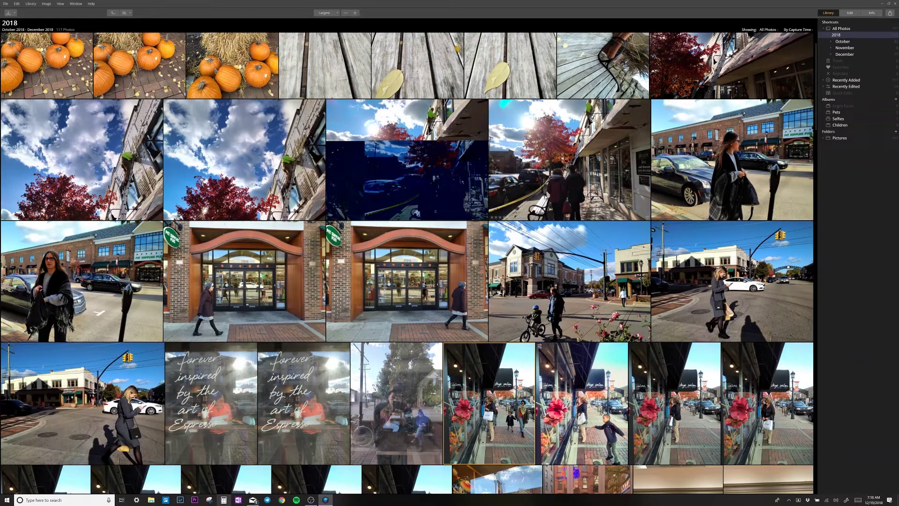
{"action": "left_click", "coordinate": [838, 125]}
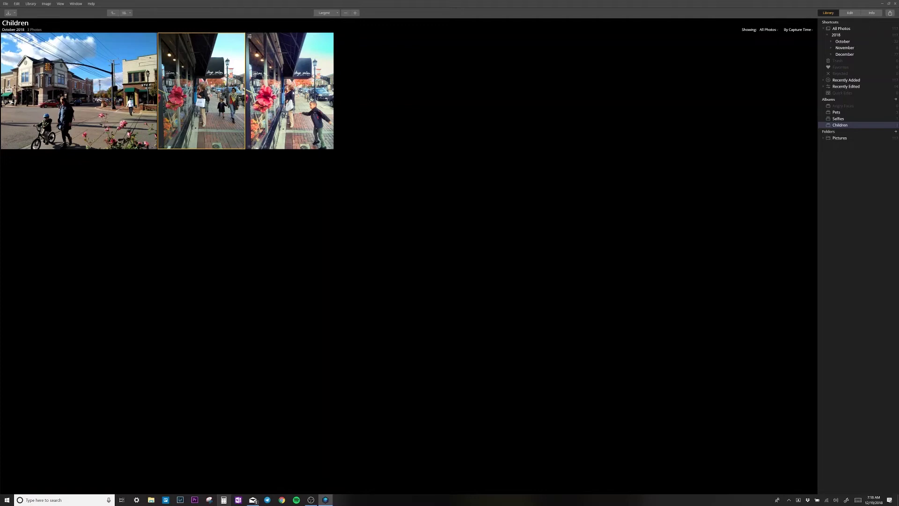
Step: Switch to File Explorer and open the photo folder inside 1-20-18, under Work, Daily Walks and 2018 on the G: drive
{"action": "left_click", "coordinate": [146, 500]}
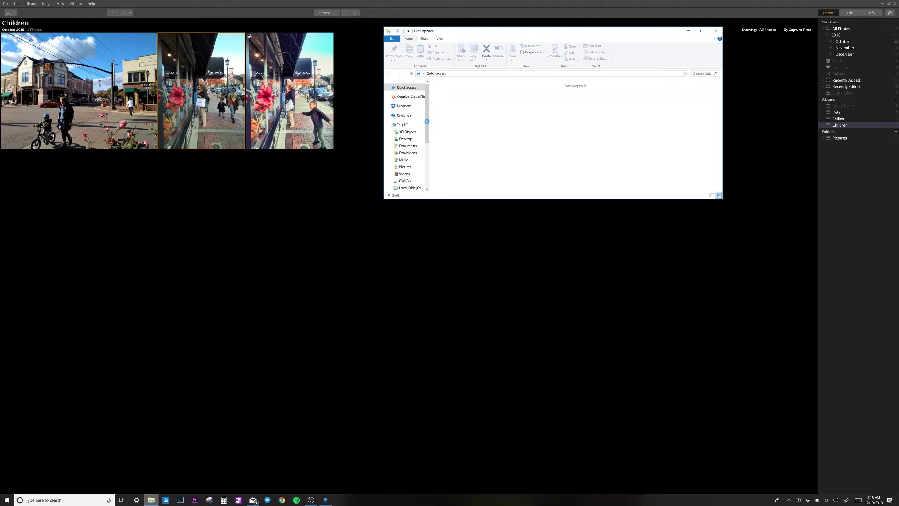
{"action": "scroll", "coordinate": [426, 121], "scroll_direction": "down", "scroll_amount": 2}
{"action": "left_click", "coordinate": [411, 153]}
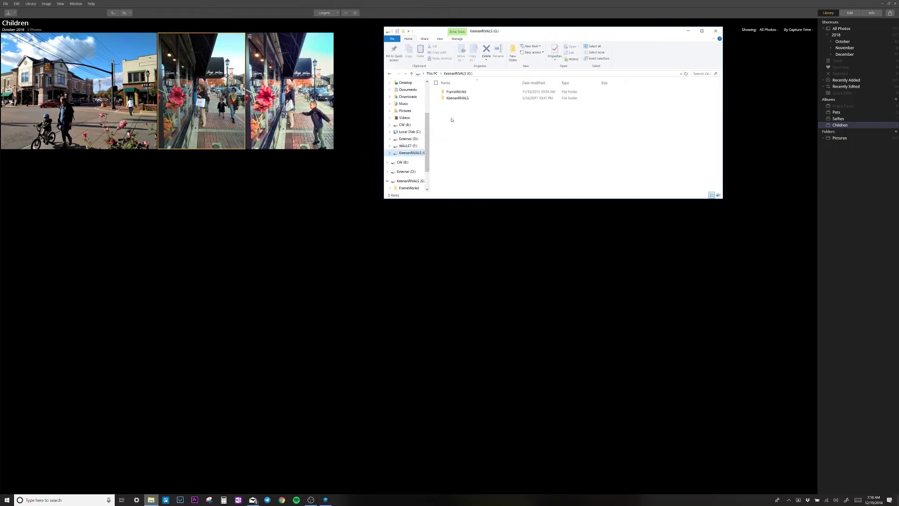
{"action": "left_click", "coordinate": [454, 99]}
{"action": "double_click", "coordinate": [454, 99]}
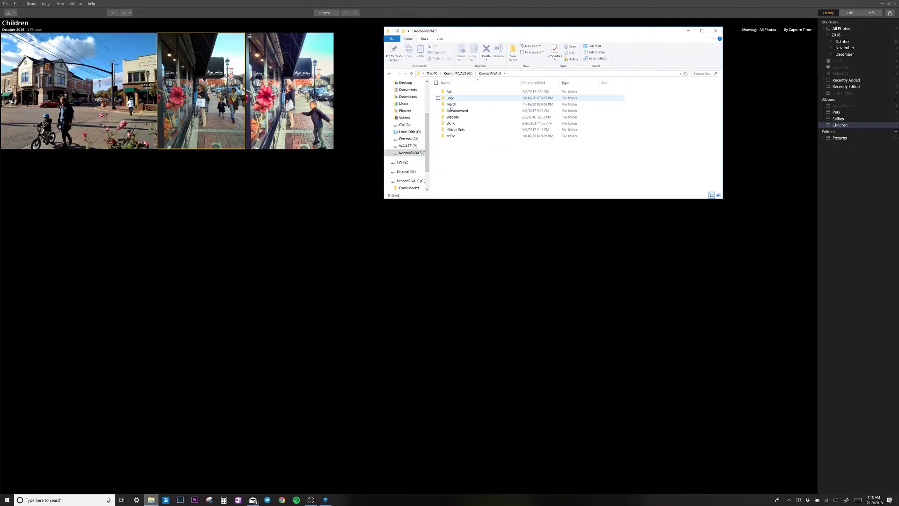
{"action": "double_click", "coordinate": [454, 122]}
{"action": "double_click", "coordinate": [453, 97]}
{"action": "double_click", "coordinate": [450, 117]}
{"action": "double_click", "coordinate": [445, 113]}
{"action": "double_click", "coordinate": [453, 98]}
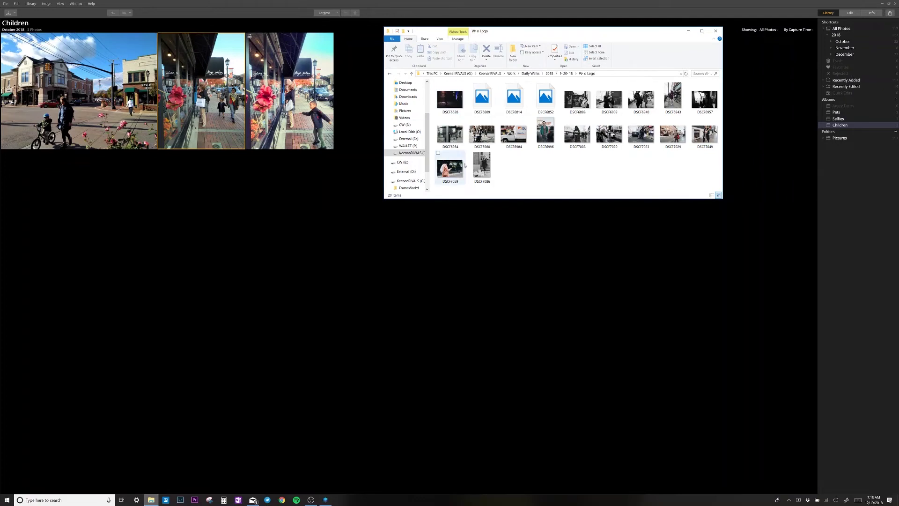
Step: Return to the 2018 folder, show it in a second window beside the first, and close that second window
{"action": "left_click", "coordinate": [390, 74]}
{"action": "left_click", "coordinate": [389, 74]}
{"action": "key", "text": "ctrl+n"}
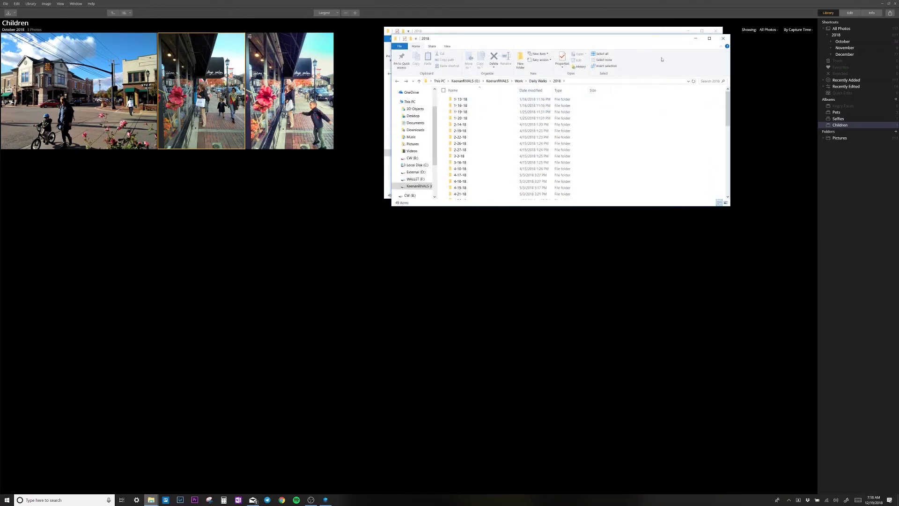
{"action": "left_click_drag", "start_coordinate": [657, 42], "coordinate": [637, 188]}
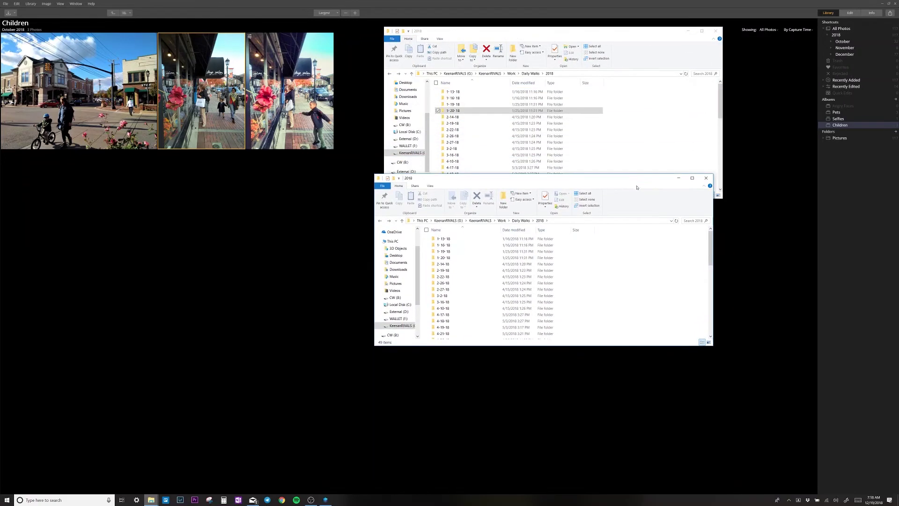
{"action": "left_click", "coordinate": [706, 178]}
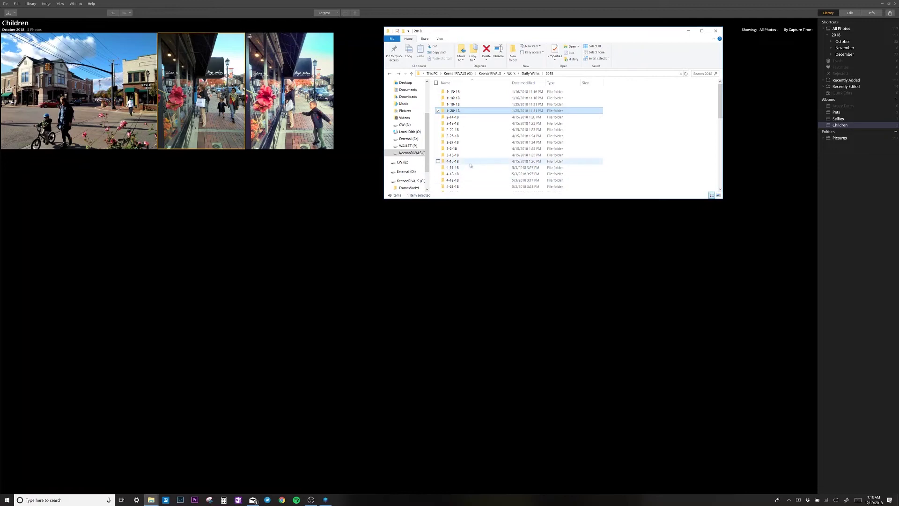
Step: Look through the dated subfolders of the 2018 folder and close File Explorer
{"action": "scroll", "coordinate": [471, 165], "scroll_direction": "down", "scroll_amount": 5}
{"action": "scroll", "coordinate": [469, 158], "scroll_direction": "down", "scroll_amount": 3}
{"action": "scroll", "coordinate": [472, 85], "scroll_direction": "up", "scroll_amount": 8}
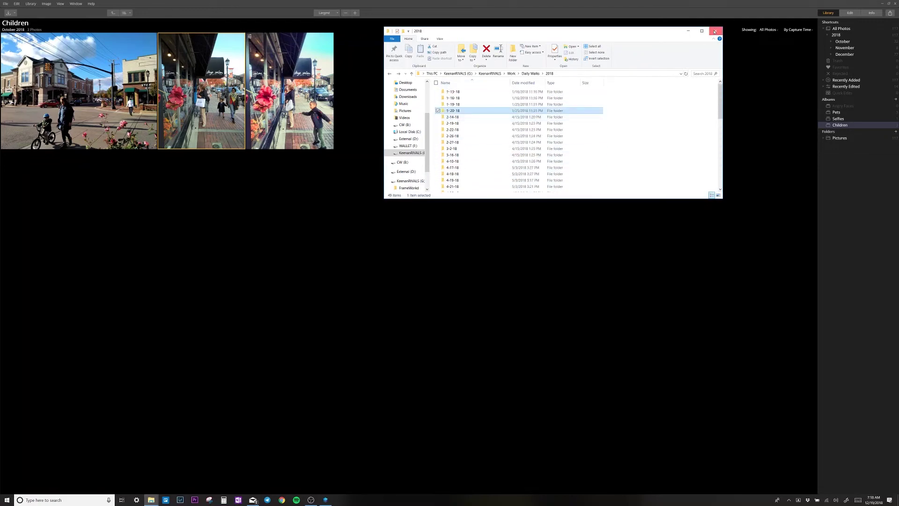
{"action": "left_click", "coordinate": [714, 31]}
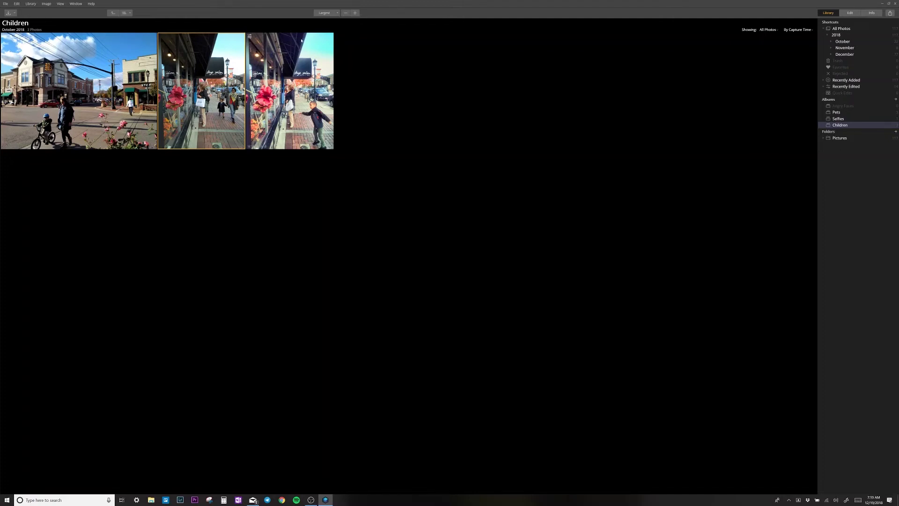
Step: Select all photos in the Children album and show them in the editing workspace
{"action": "left_click_drag", "start_coordinate": [237, 123], "coordinate": [306, 136]}
{"action": "key", "text": "ctrl+a"}
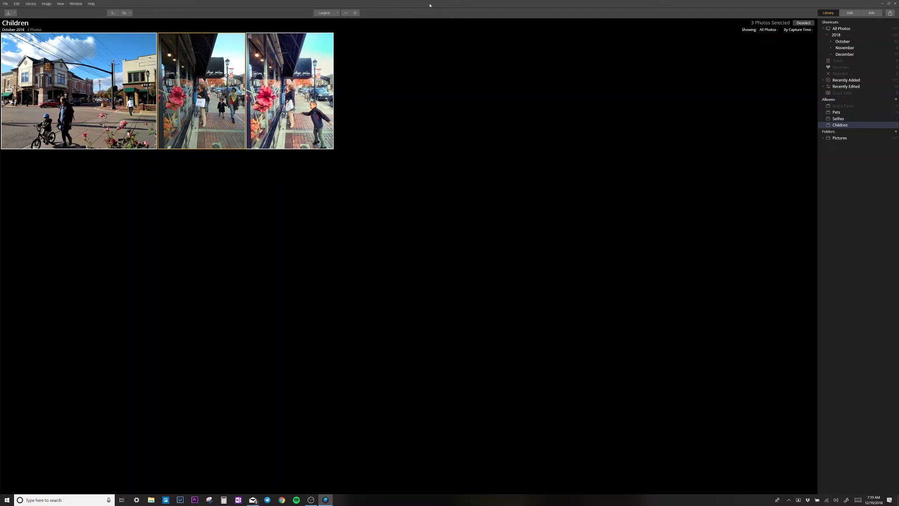
{"action": "left_click", "coordinate": [851, 13]}
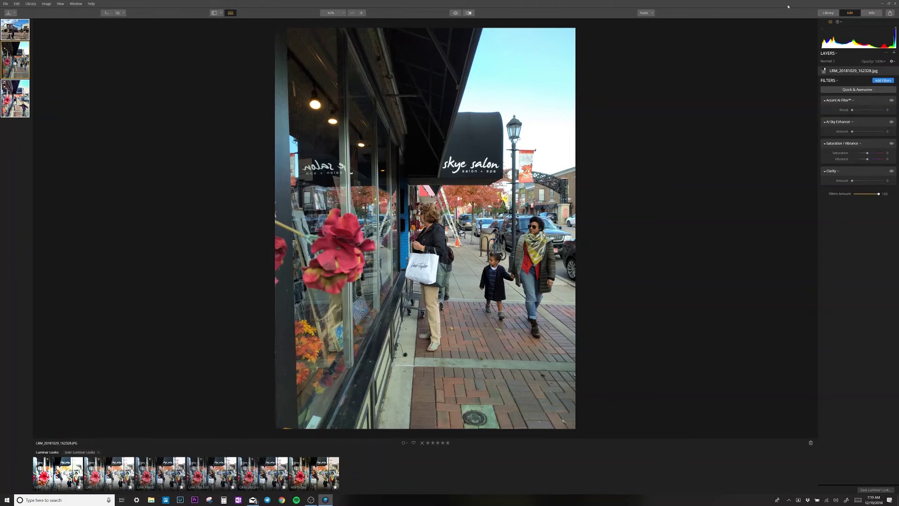
Step: Return to the library, open the Selfies album and show its photo in the editing workspace
{"action": "left_click", "coordinate": [827, 13]}
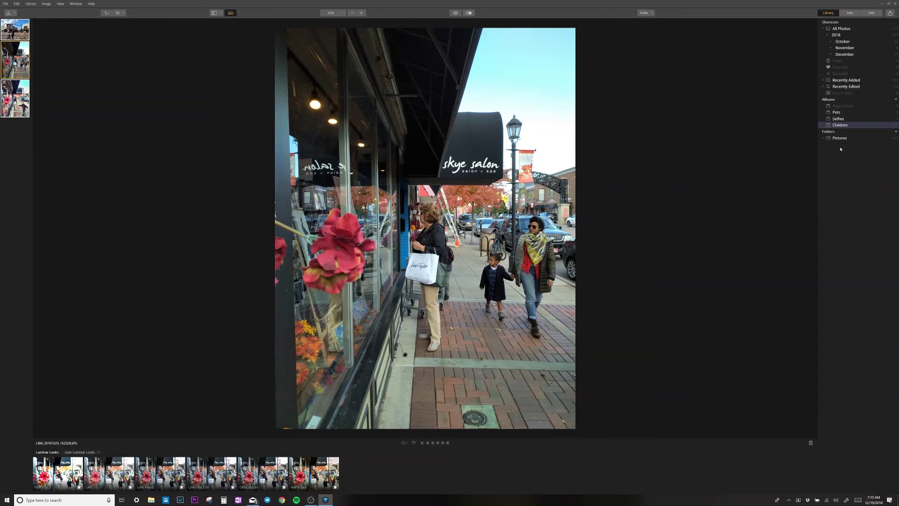
{"action": "left_click", "coordinate": [835, 120]}
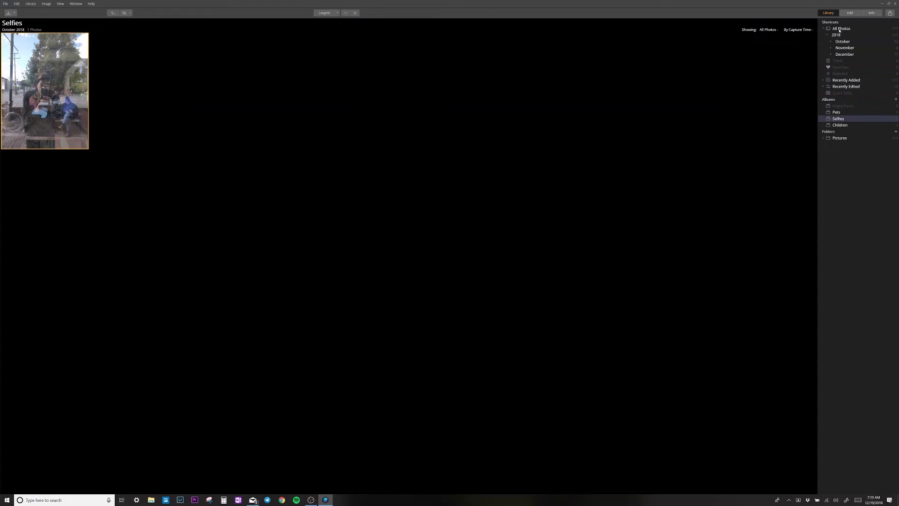
{"action": "left_click", "coordinate": [850, 13]}
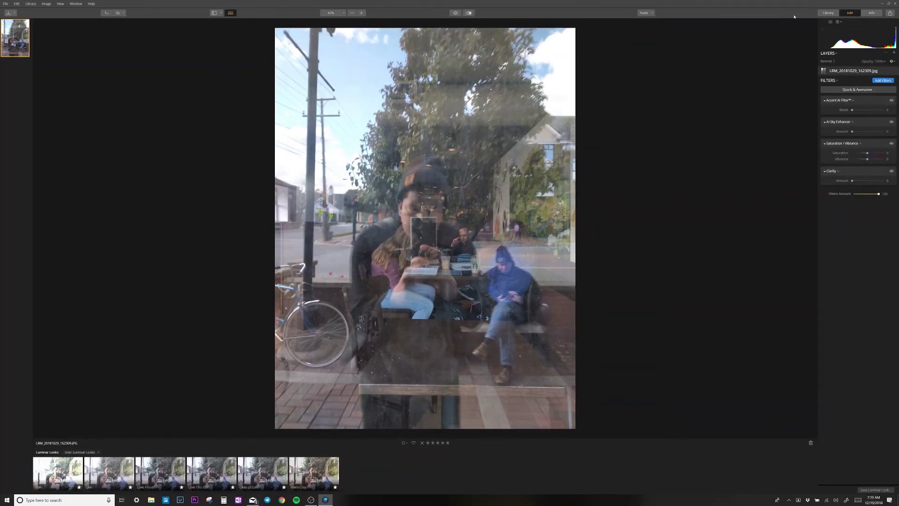
{"action": "left_click", "coordinate": [825, 13]}
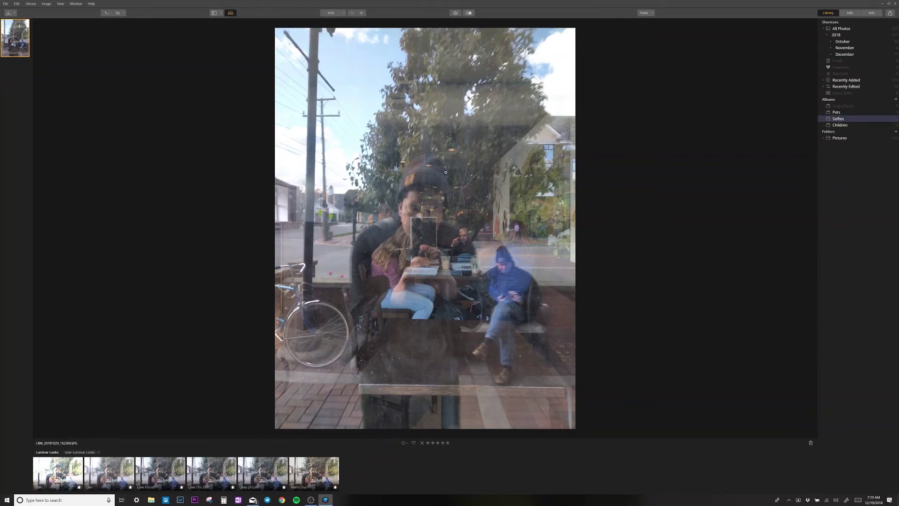
{"action": "left_click", "coordinate": [850, 14]}
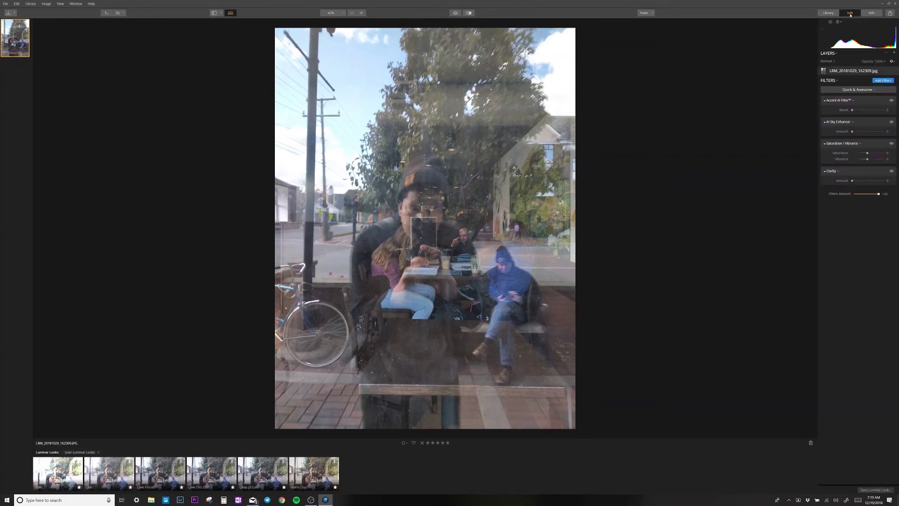